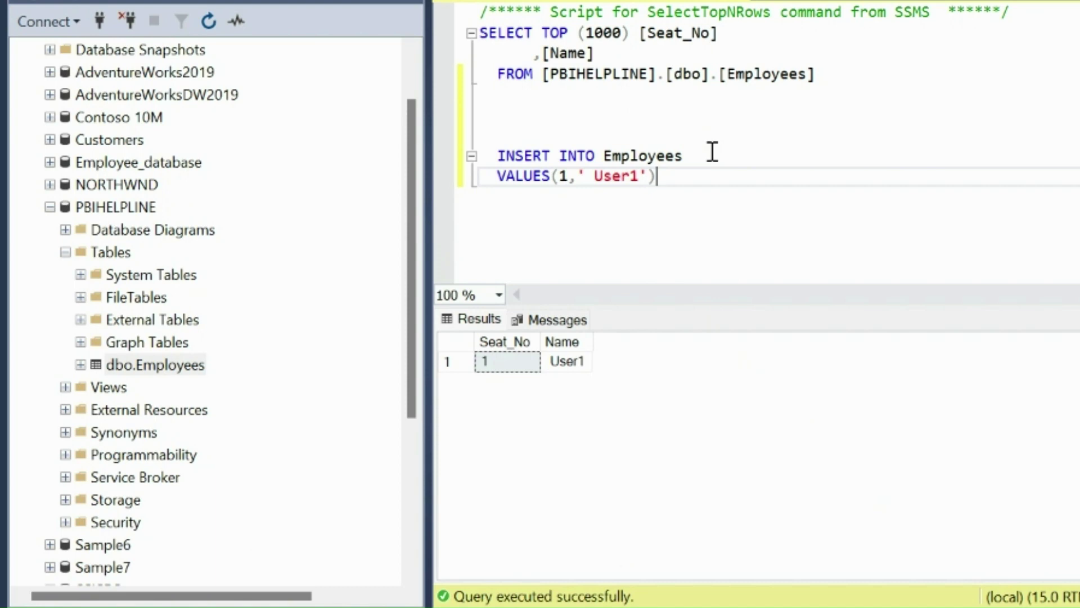
Select the INSERT INTO Employees VALUES(1,'User1') statement text in SSMS
left_click_drag(712, 152, 544, 157)
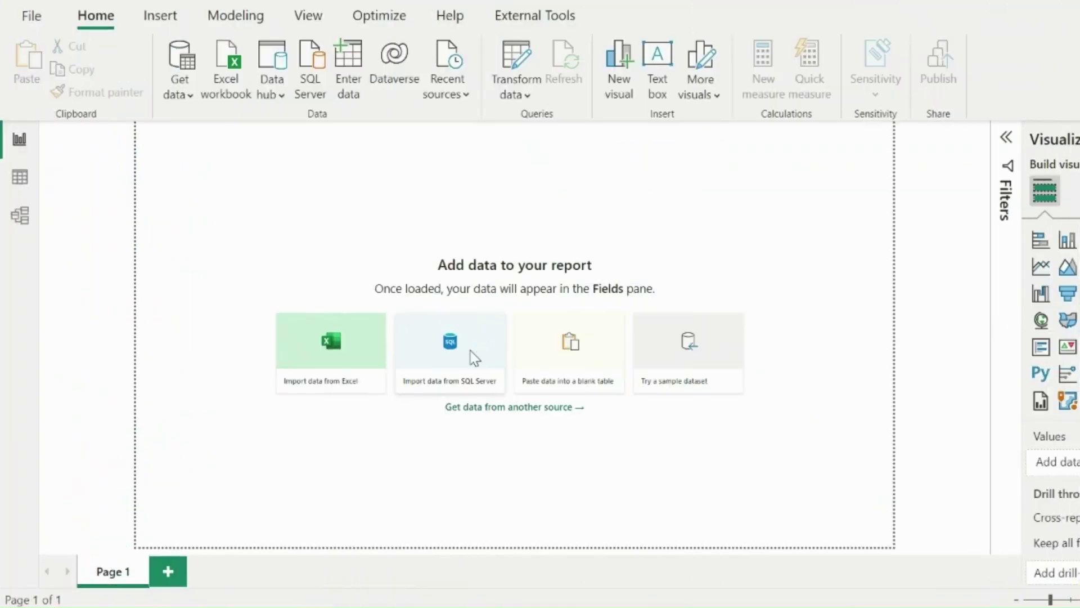
Connect to server '.', database PBIHELPLINE, with SQL 'select * From Employees', and transform the data
left_click(473, 357)
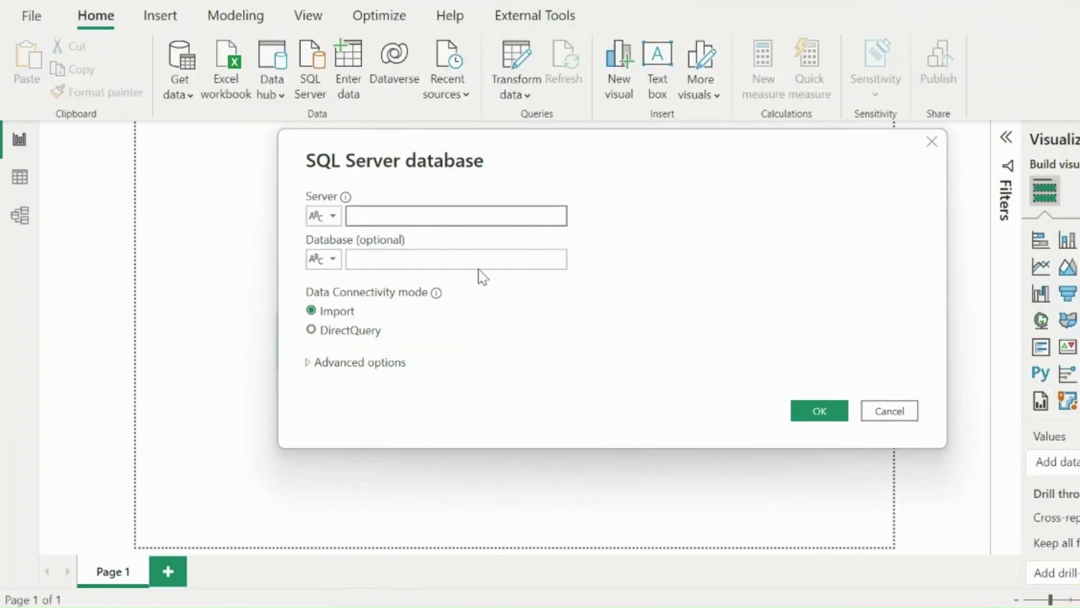
left_click(472, 223)
left_click(419, 259)
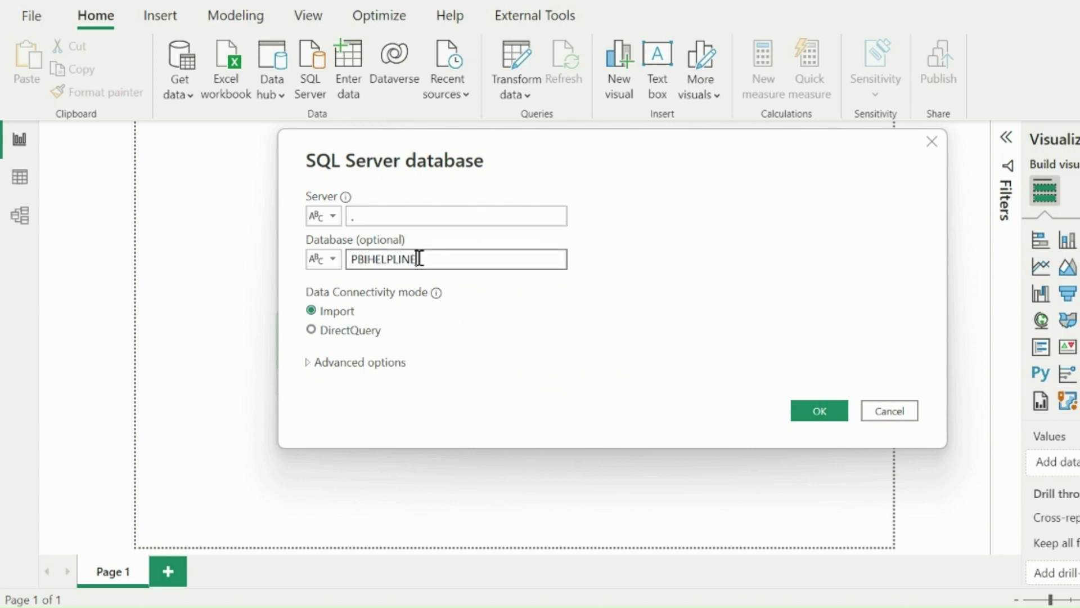
left_click(351, 366)
left_click(403, 372)
type("s")
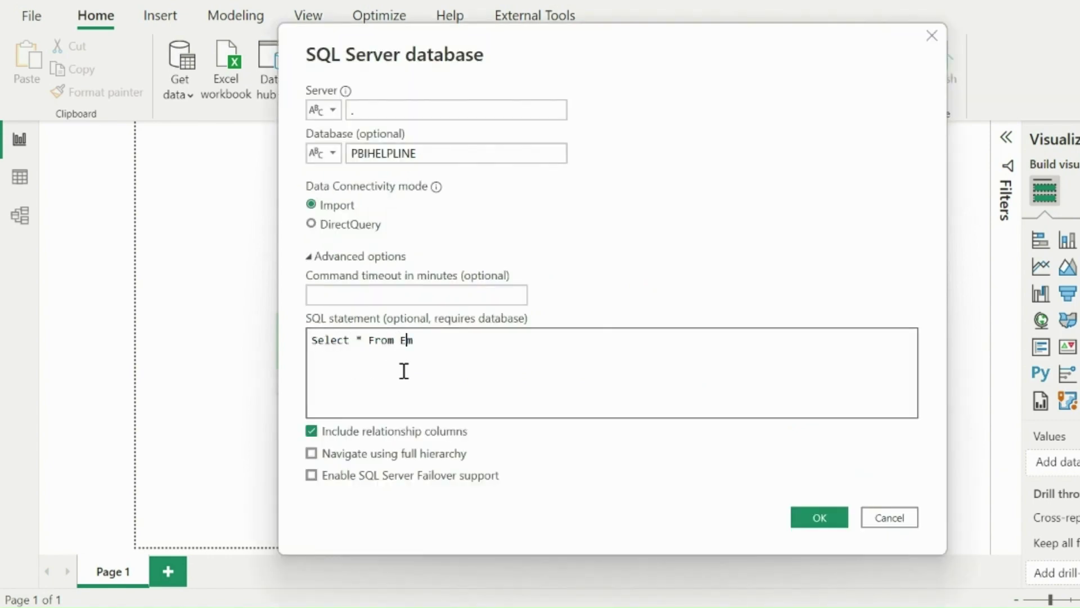
type("elect * From Employees")
left_click(815, 521)
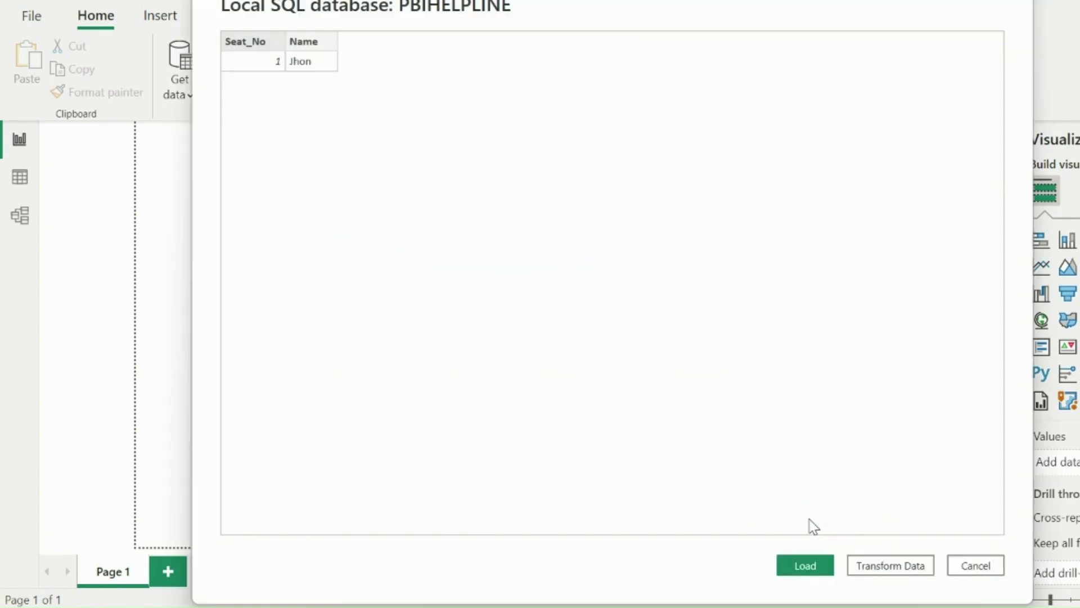
left_click(894, 566)
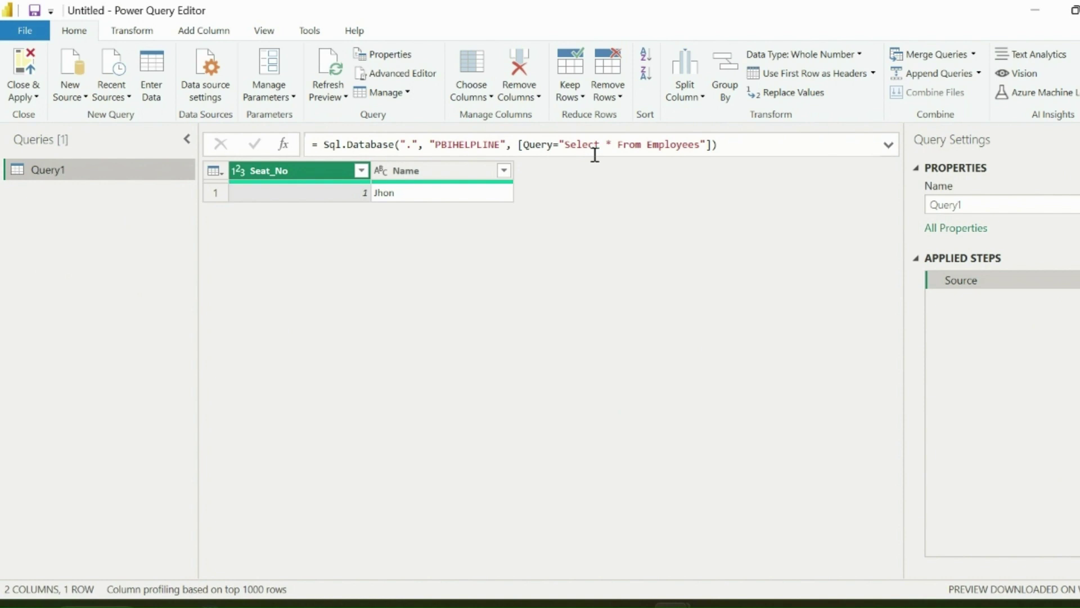
Review the Security page in Options and settings, then accept the options
left_click(25, 31)
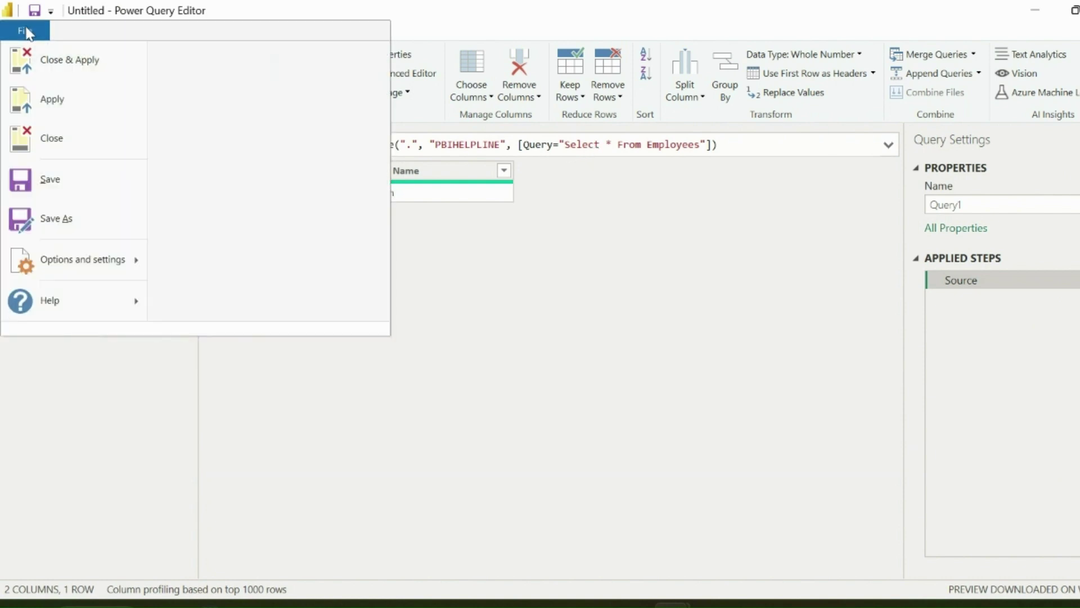
mouse_move(63, 260)
left_click(221, 90)
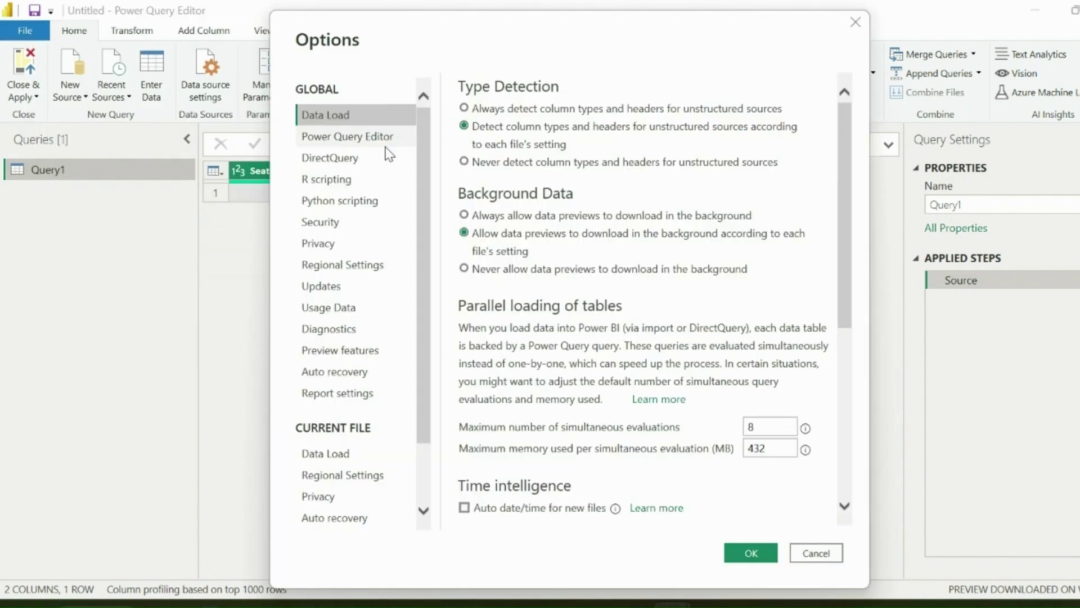
left_click(337, 223)
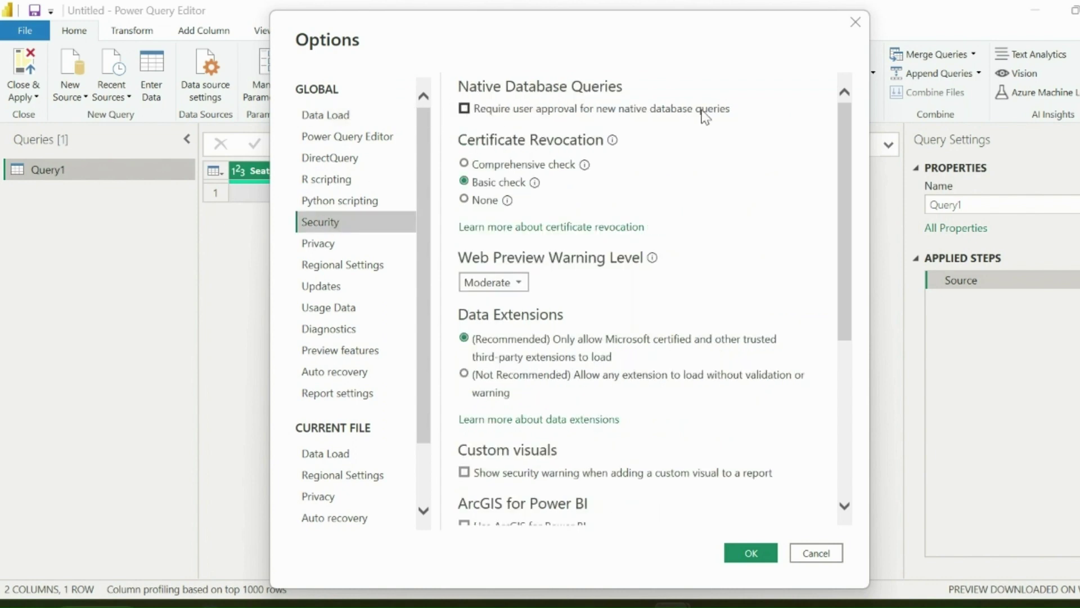
left_click(856, 22)
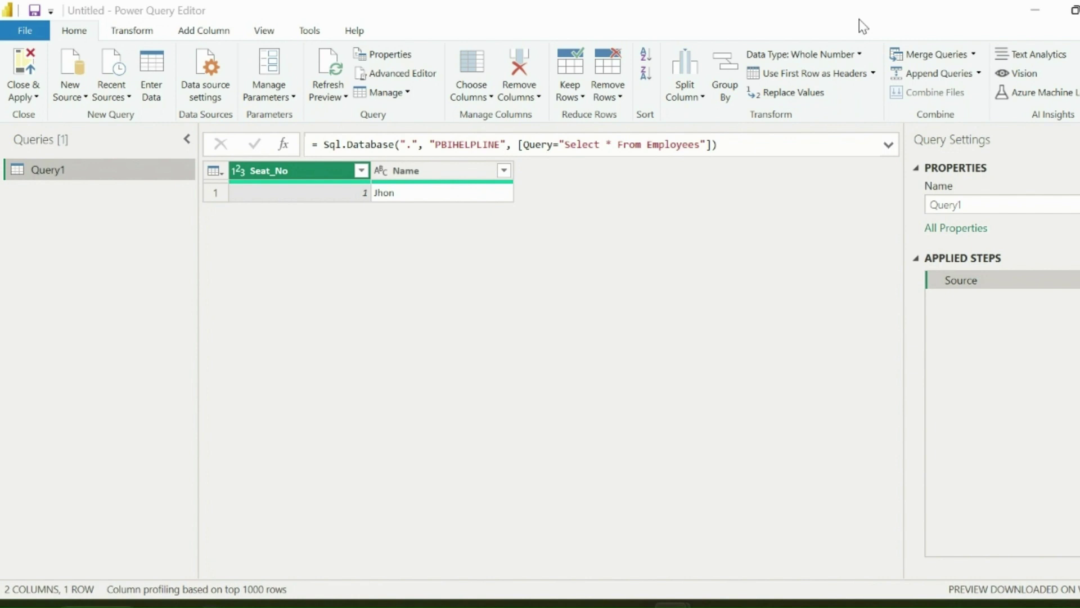
Rename Query1 to CRUD in the Query Settings Name box
left_click(982, 205)
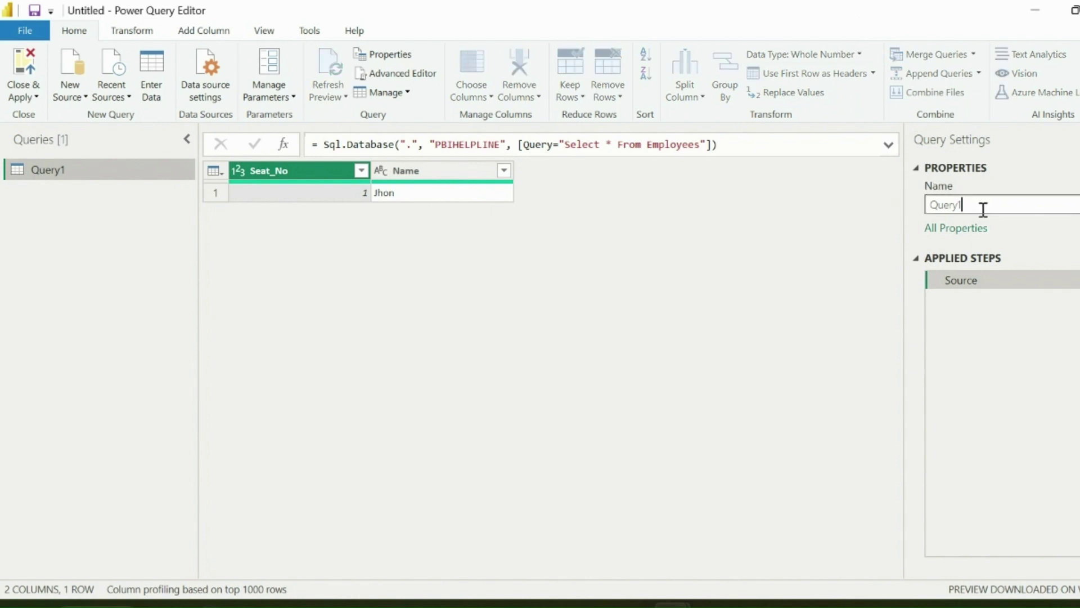
key("ctrl+a")
type("CRUD")
key("Return")
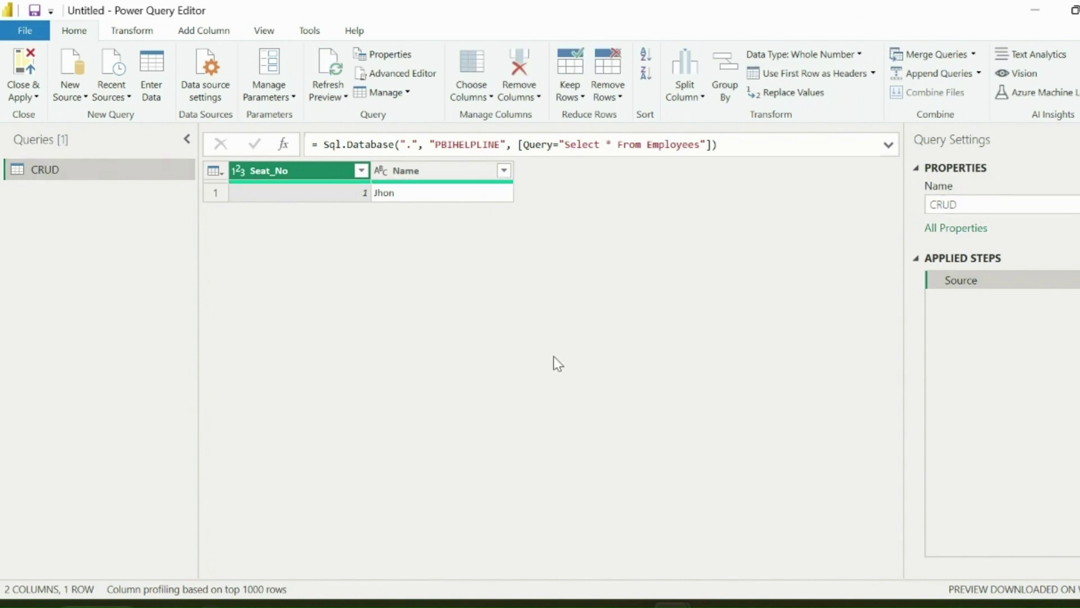
In the Advanced Editor, add '(CRUD as text) =>' above let and replace the query string with CRUD
left_click(414, 76)
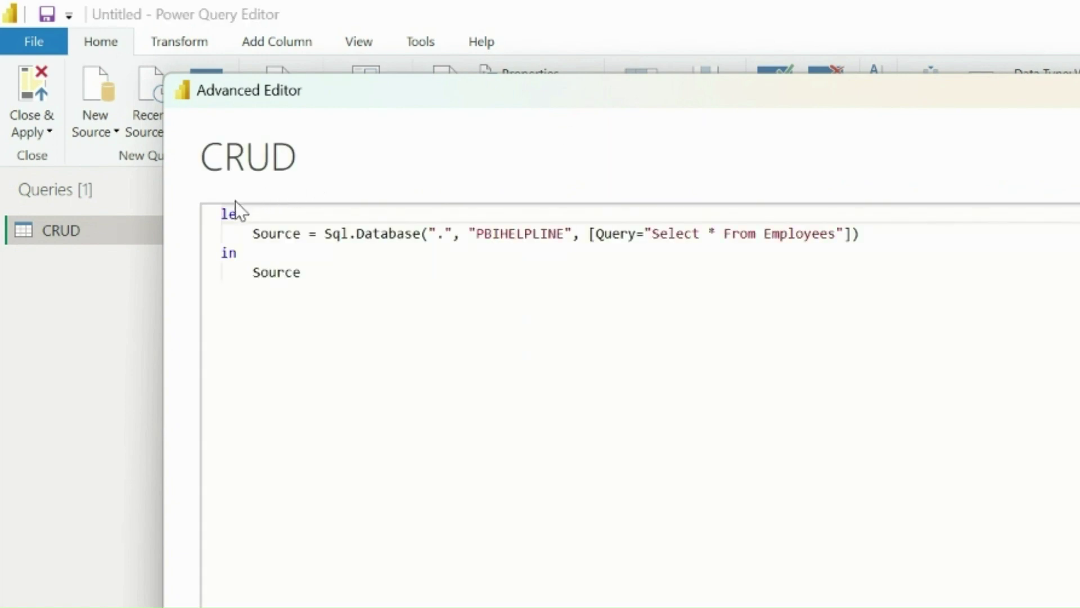
left_click(224, 212)
key("Return")
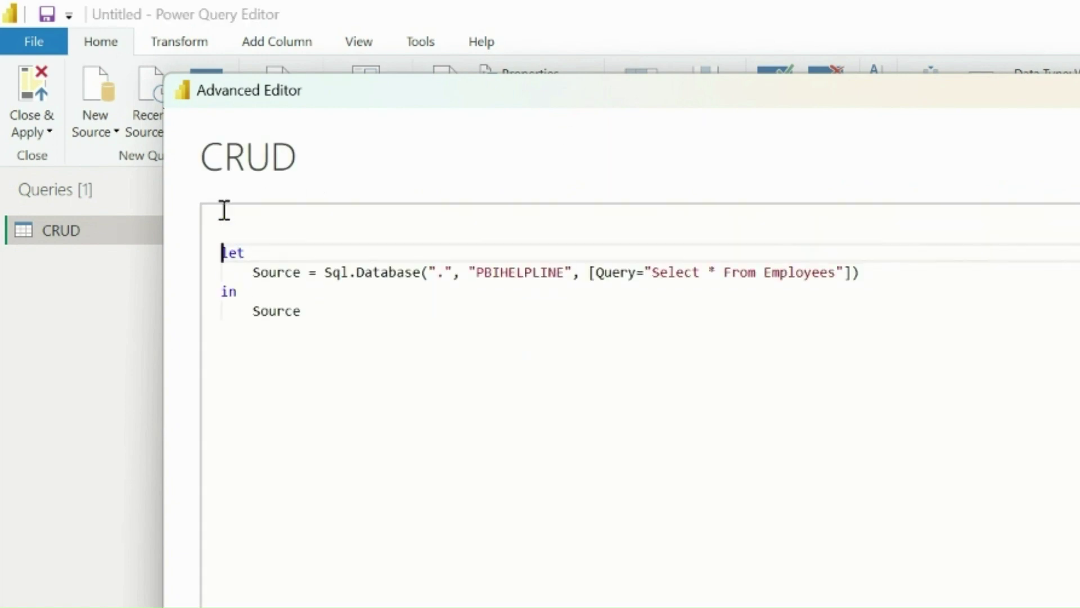
key("Up")
type("(CRUD")
type(" as text")
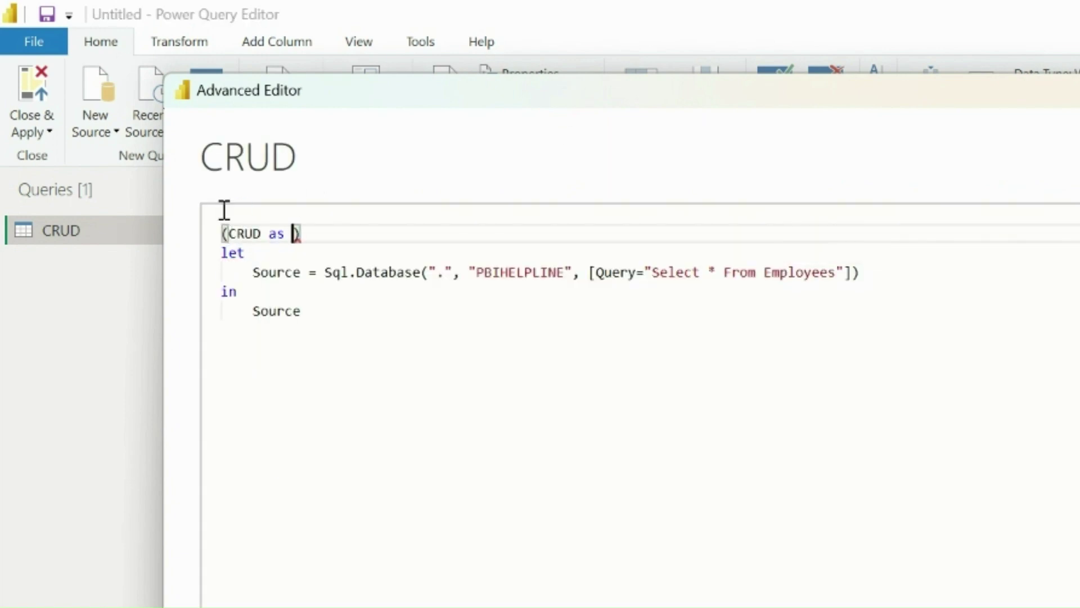
key("Escape")
type("=>")
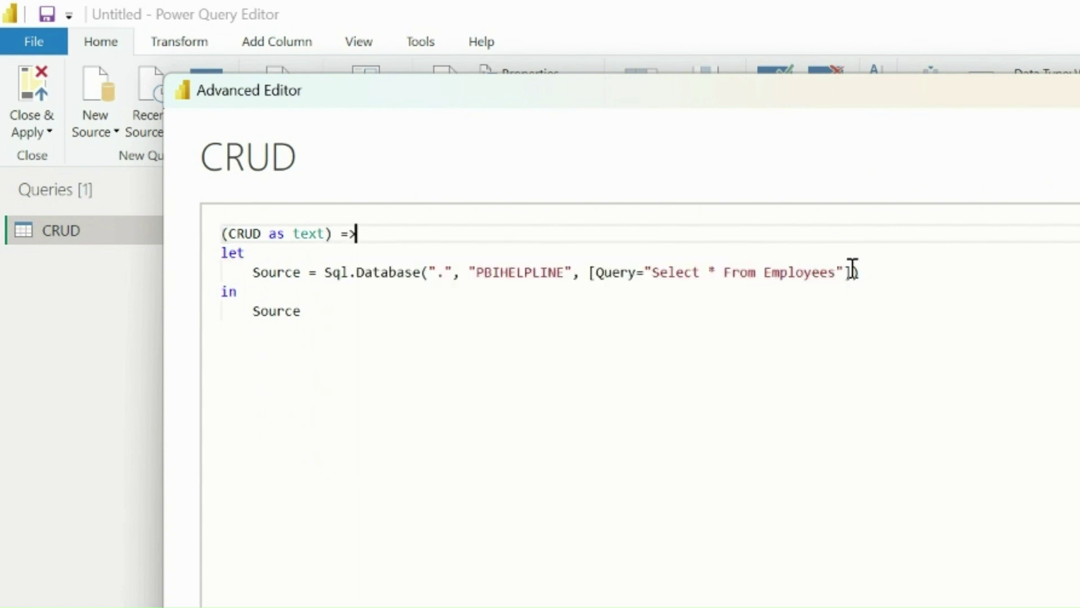
left_click_drag(849, 272, 645, 269)
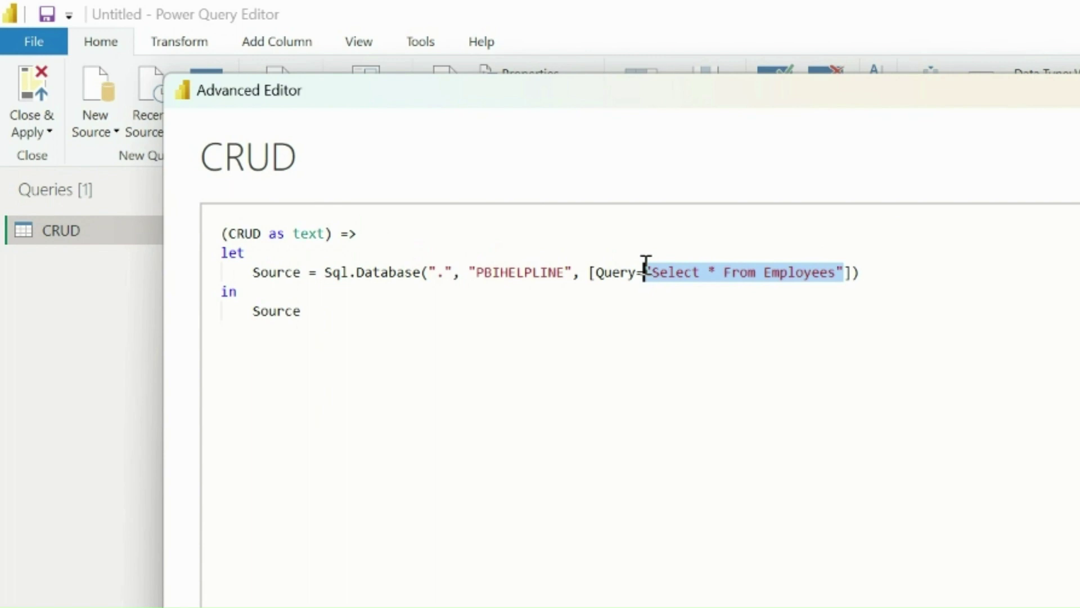
type("CRUD")
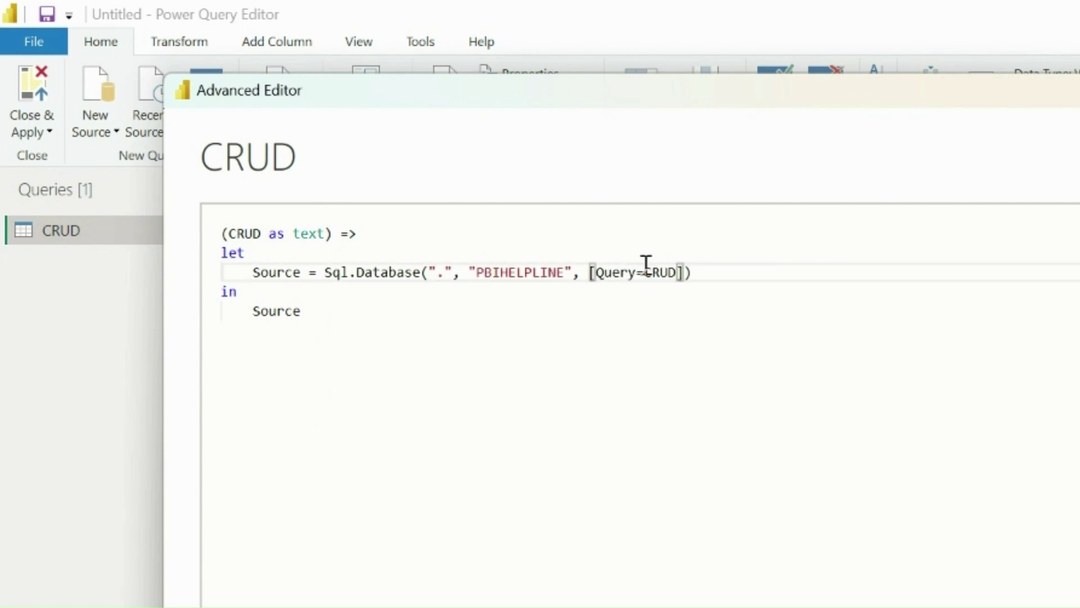
left_click(803, 354)
left_click(891, 504)
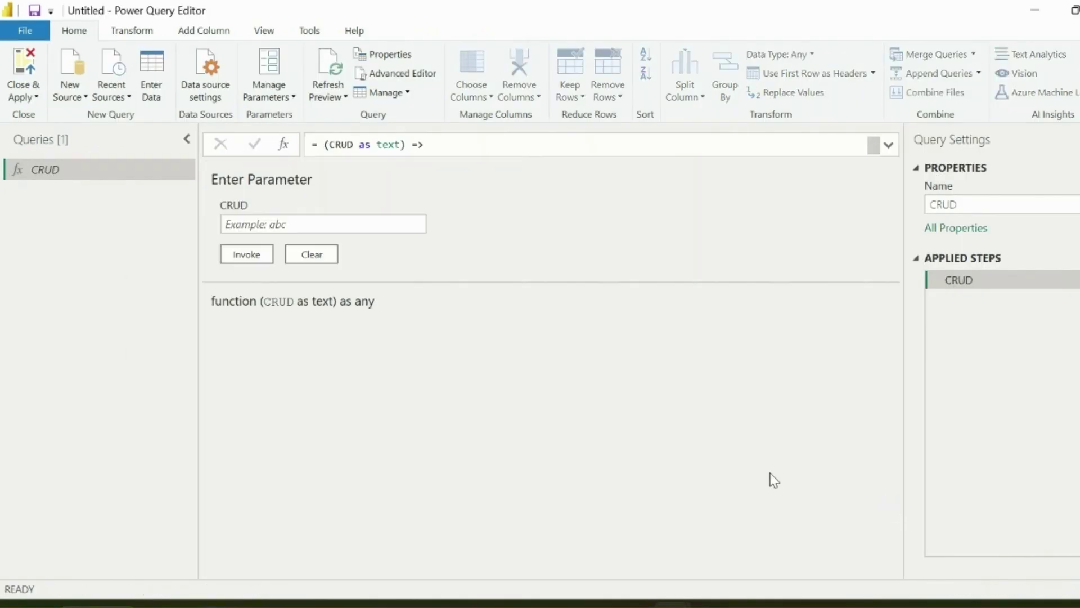
Copy the Seat_No and Name range A1:B10 from Excel's Insert sheet, then return to Power Query Editor
key("alt+Tab")
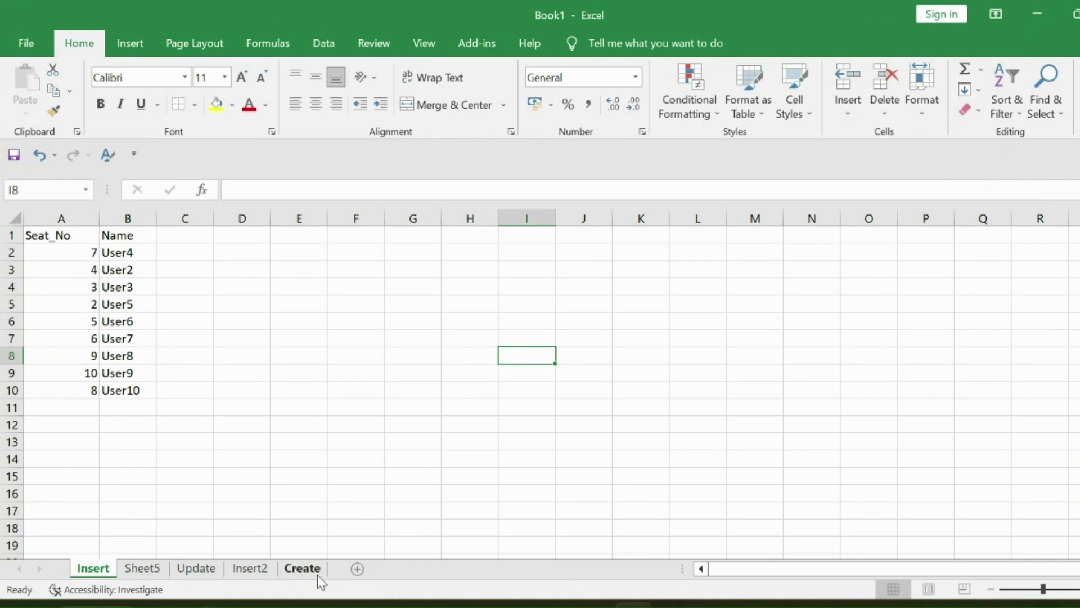
left_click_drag(41, 237, 131, 387)
key("ctrl+c")
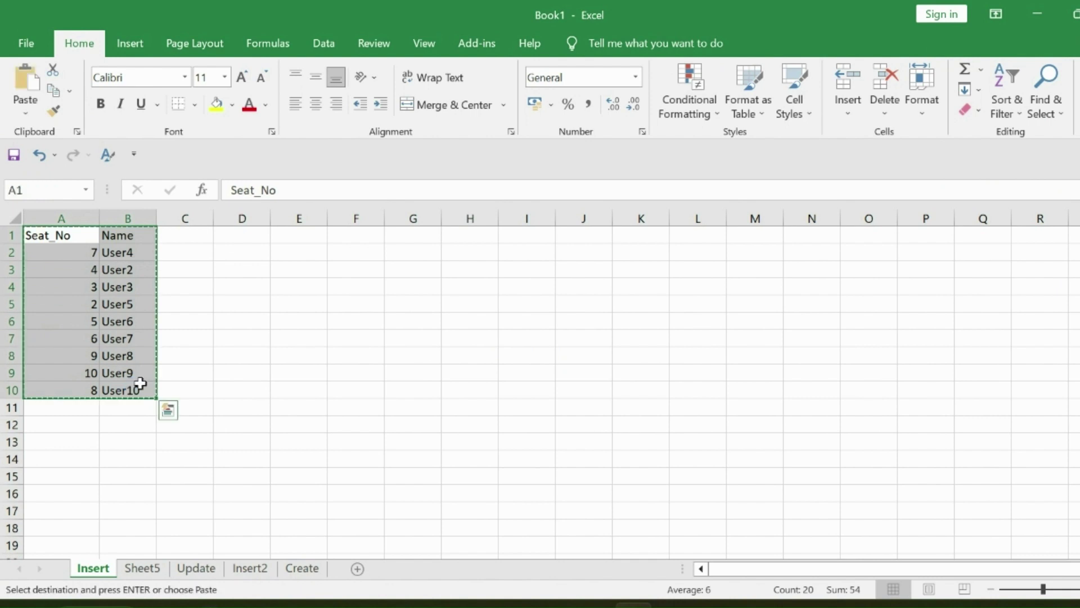
left_click(670, 605)
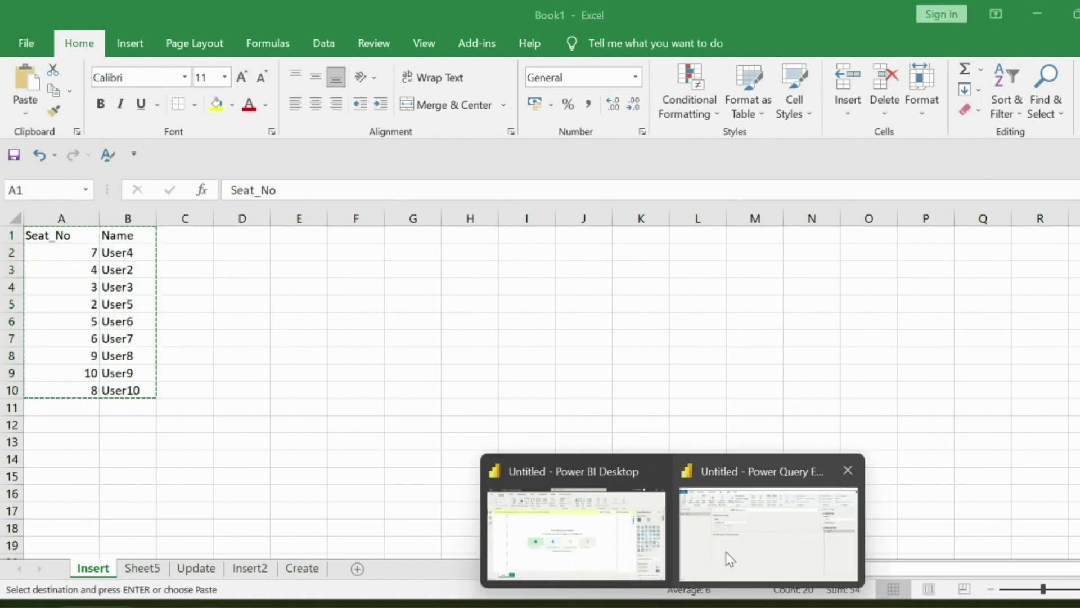
left_click(733, 551)
Paste the nine Seat_No and Name rows into Enter Data to create the Table query
left_click(160, 77)
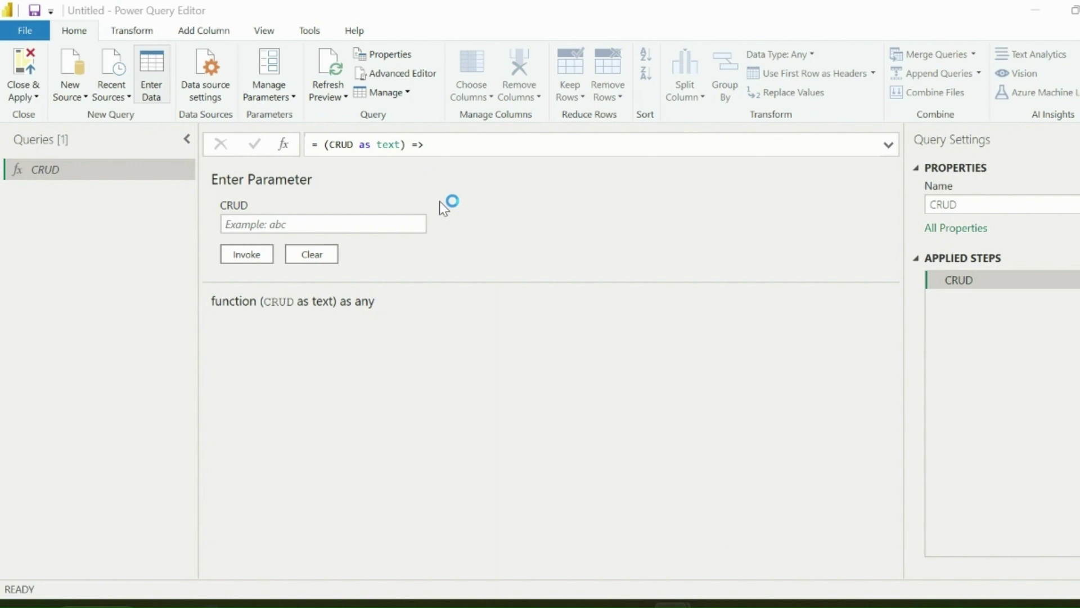
key("ctrl+v")
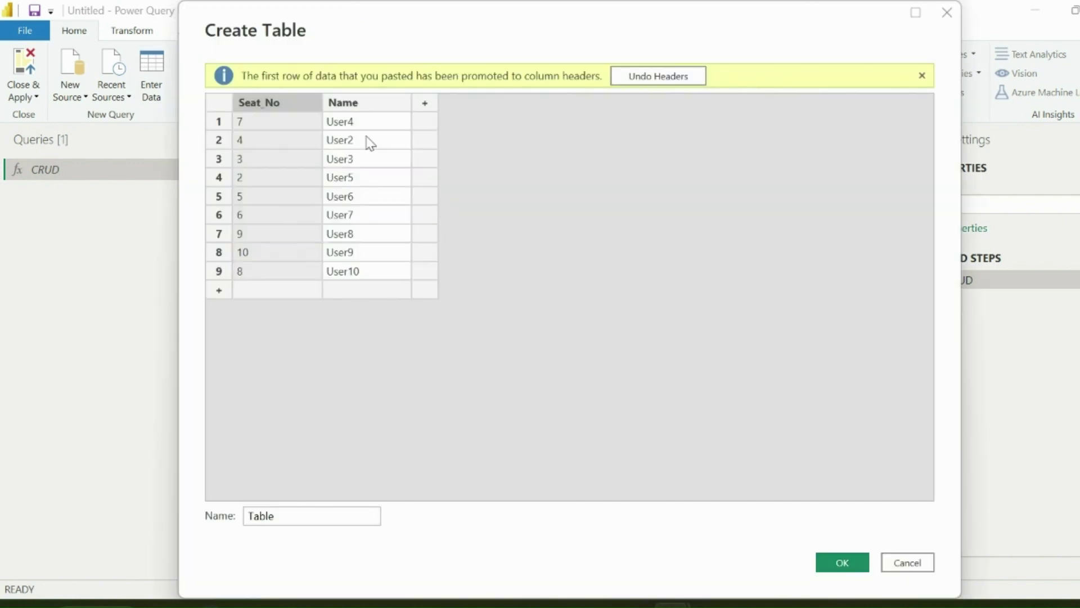
left_click(843, 562)
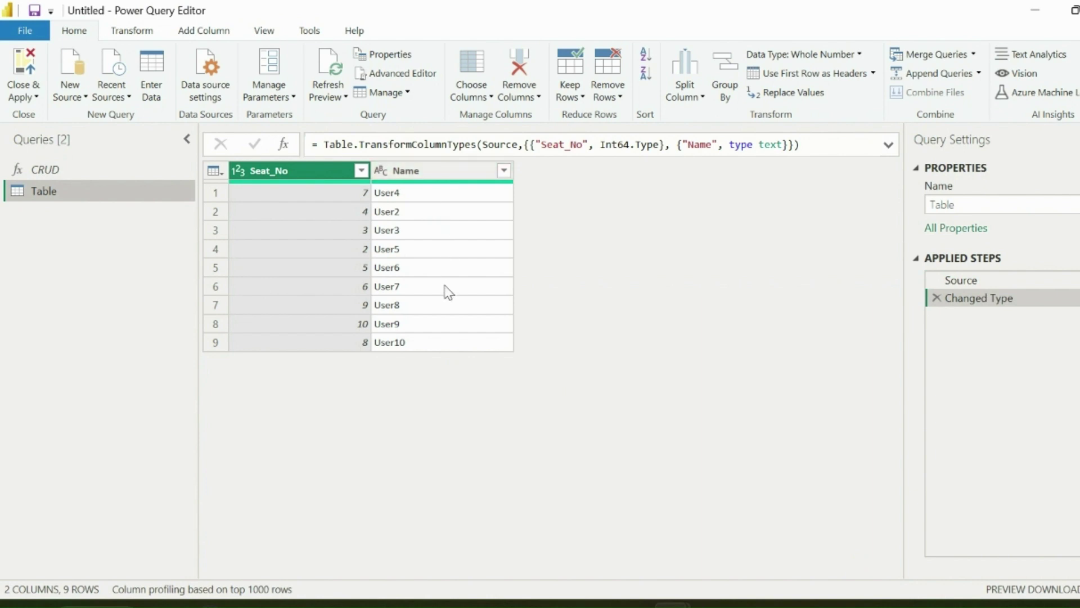
left_click(417, 176)
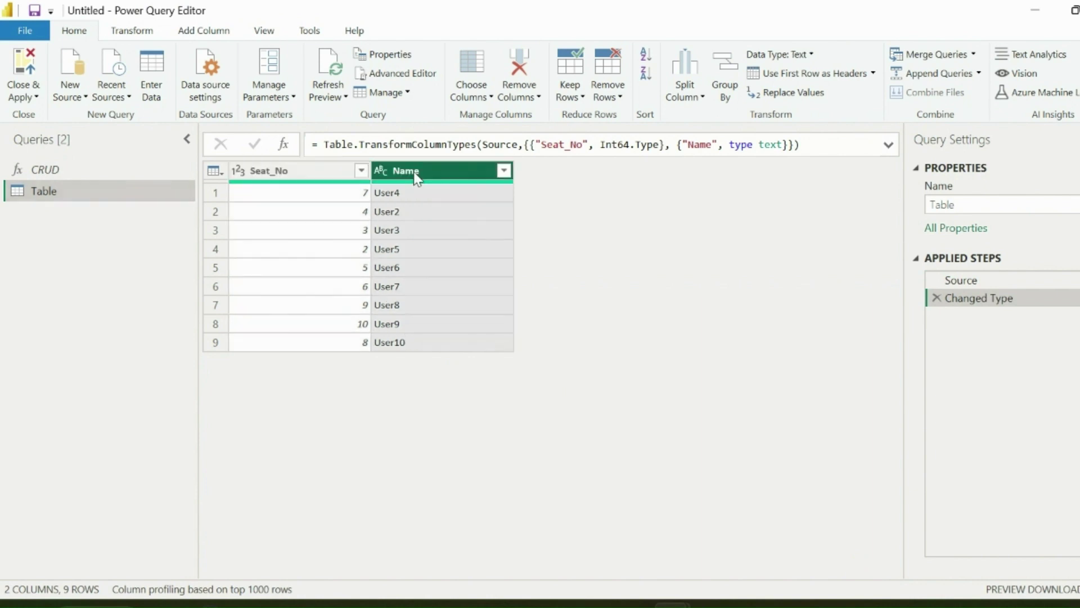
Add a custom column Insert building "INSERT INTO EMPLOYEES(Seat_No, Name) VALUES(...)" from each row's Seat_No and Name
left_click(204, 30)
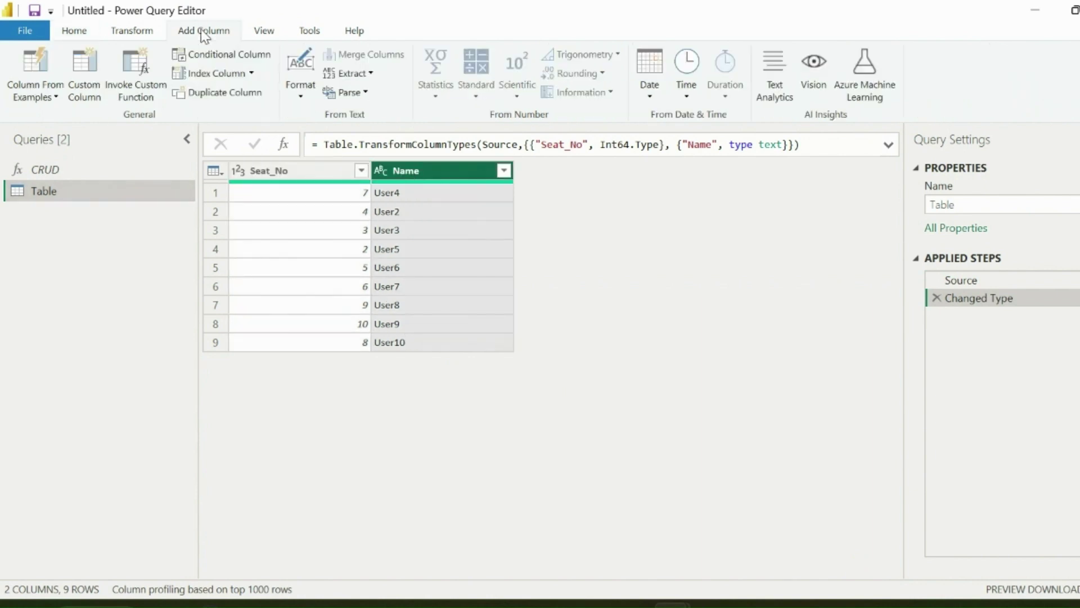
left_click(89, 82)
key("BackSpace")
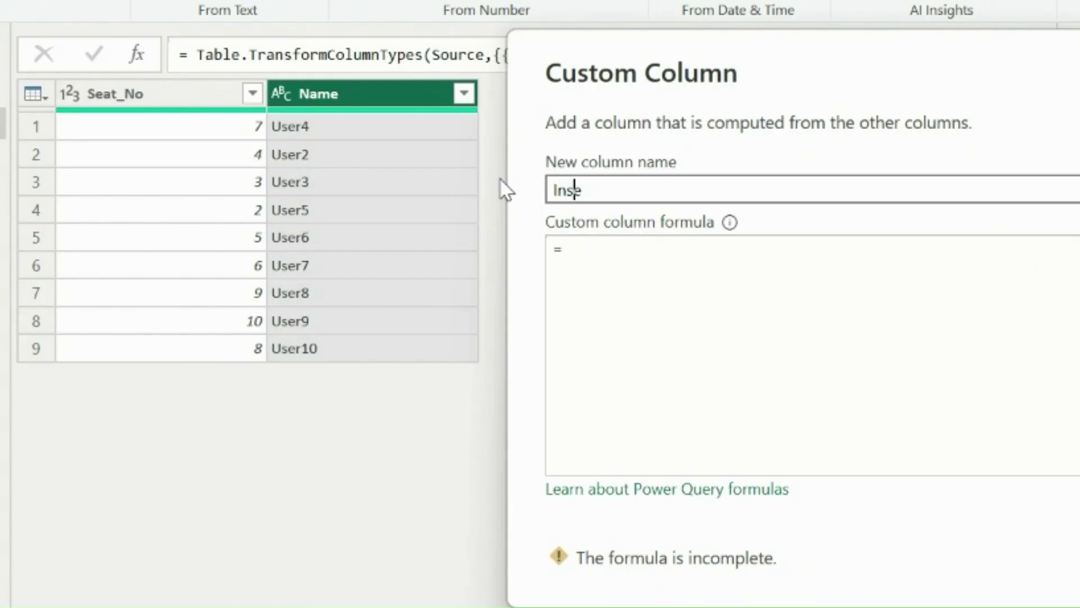
left_click(617, 277)
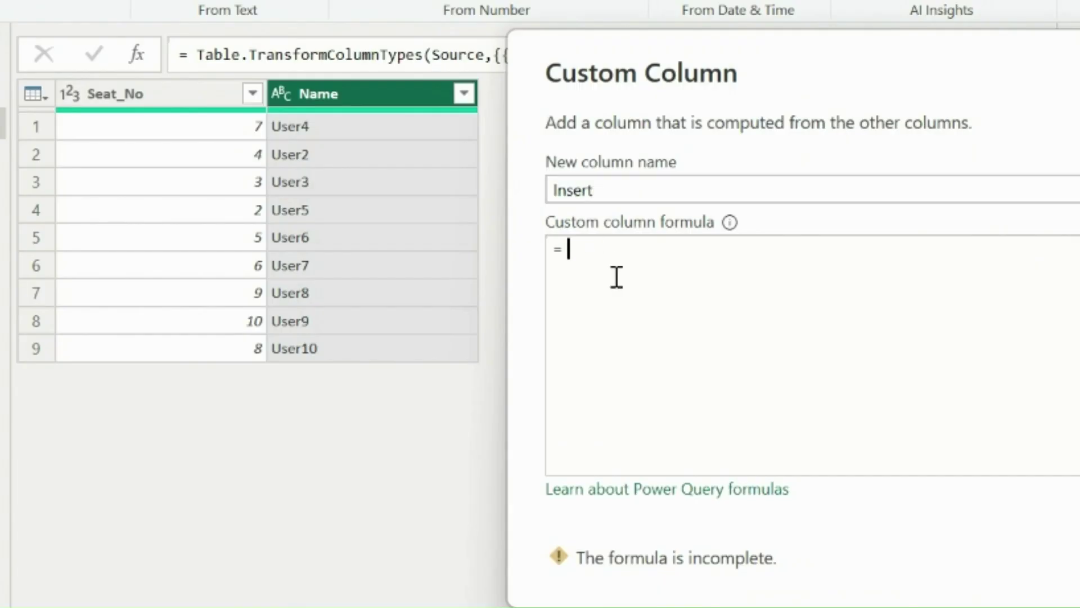
key("Return")
type("\"")
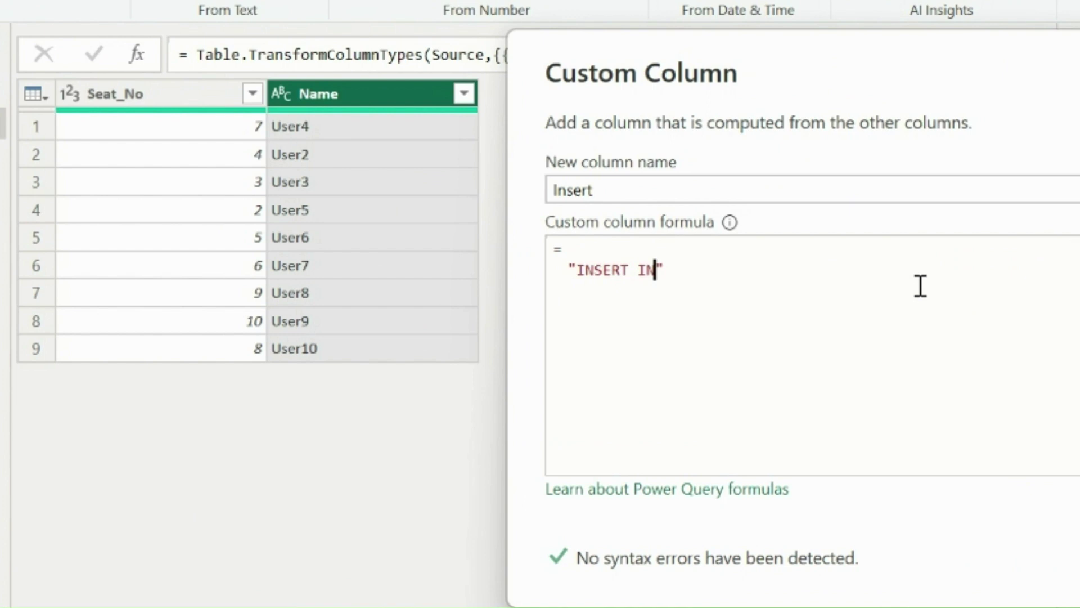
type("INSERT INTO EMPLOYEES")
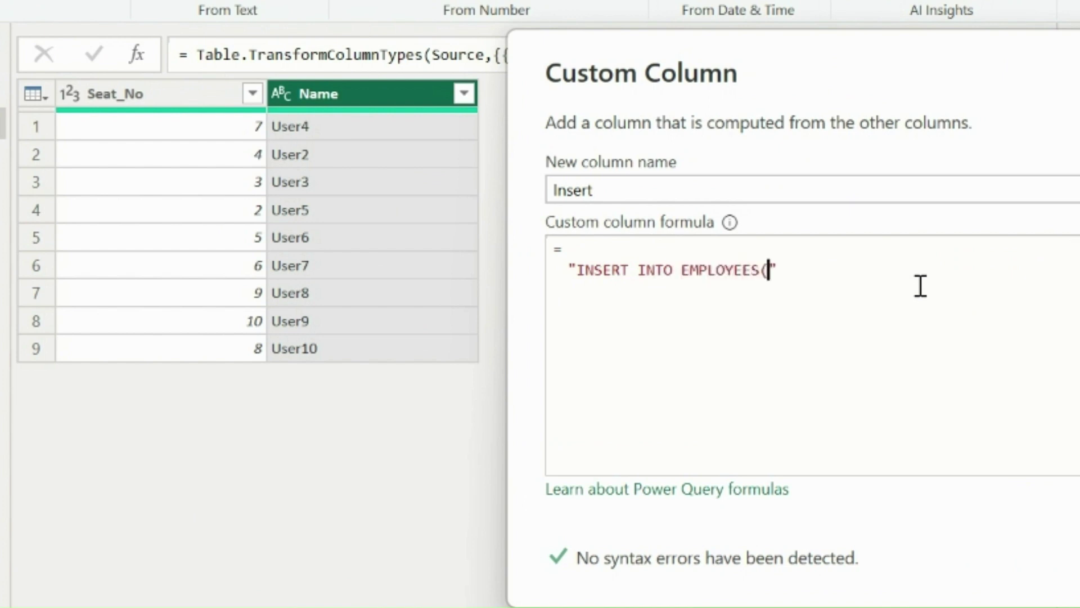
type("(Seat_No, Name)")
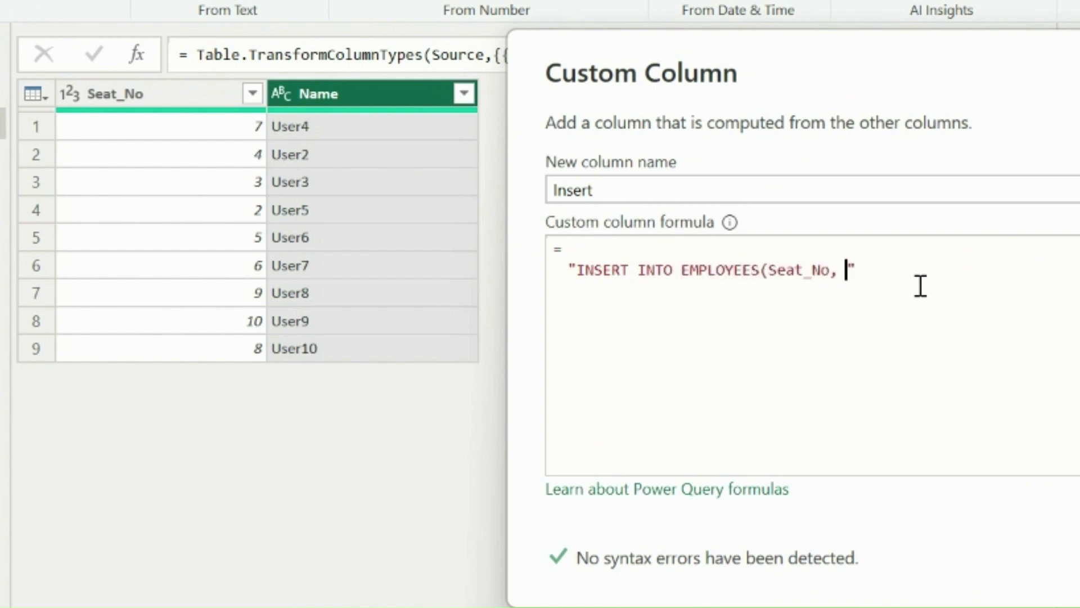
key("Return")
type("VALUES( \" ")
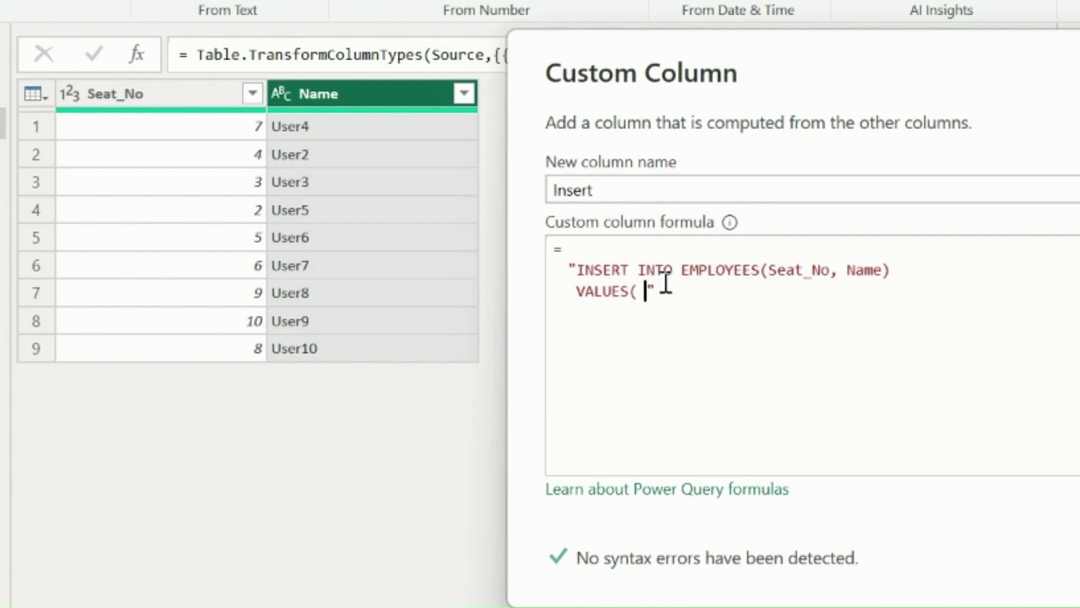
type("&")
type(" Text.From(")
type("[Seat_No]) &  \",")
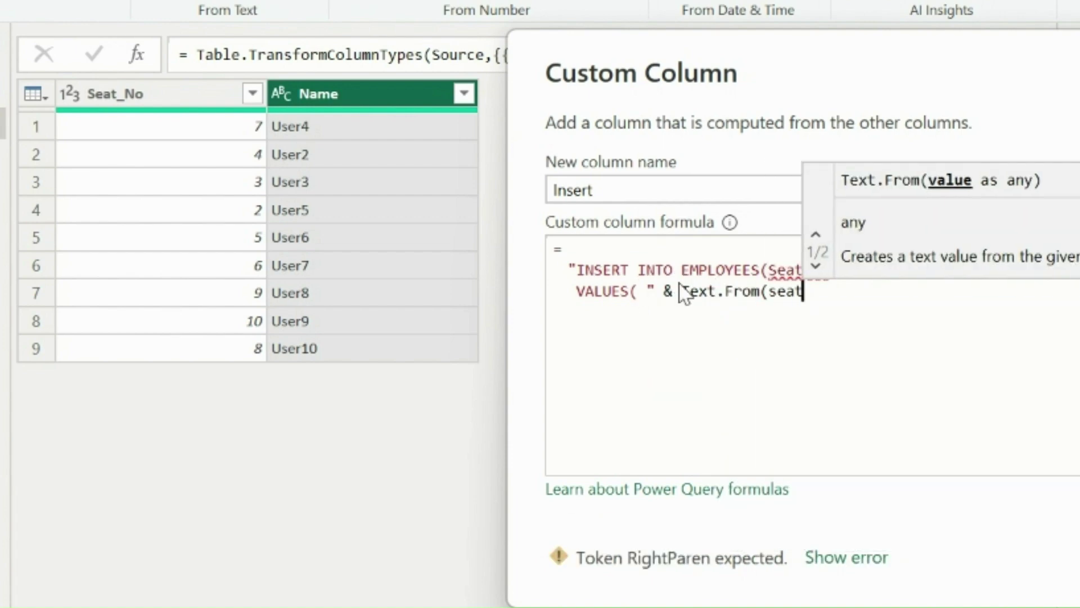
type(" '\" &")
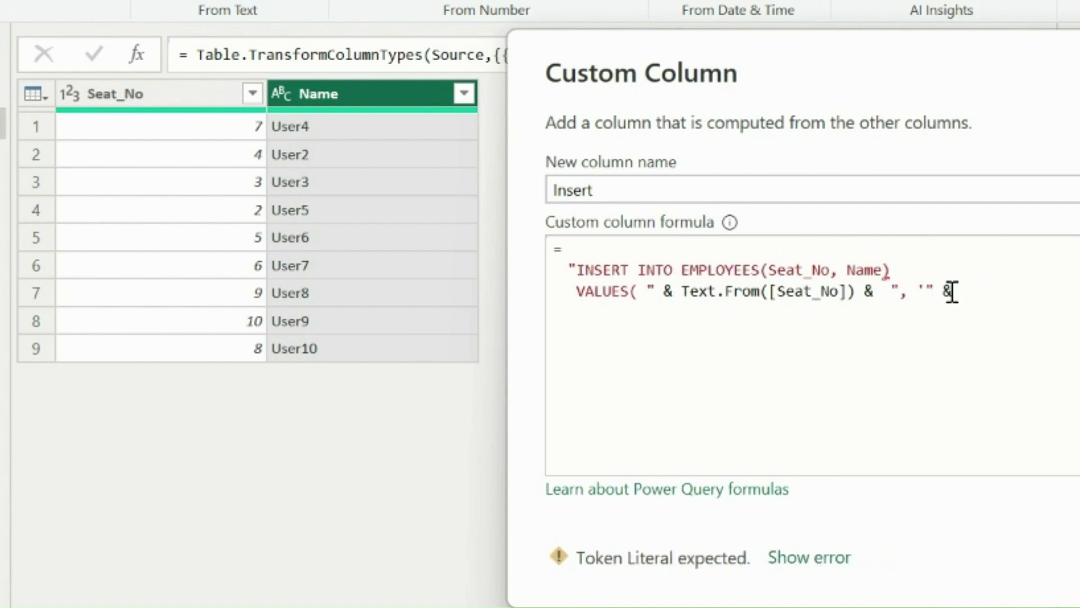
type(" Text.From([Name]) & \"")
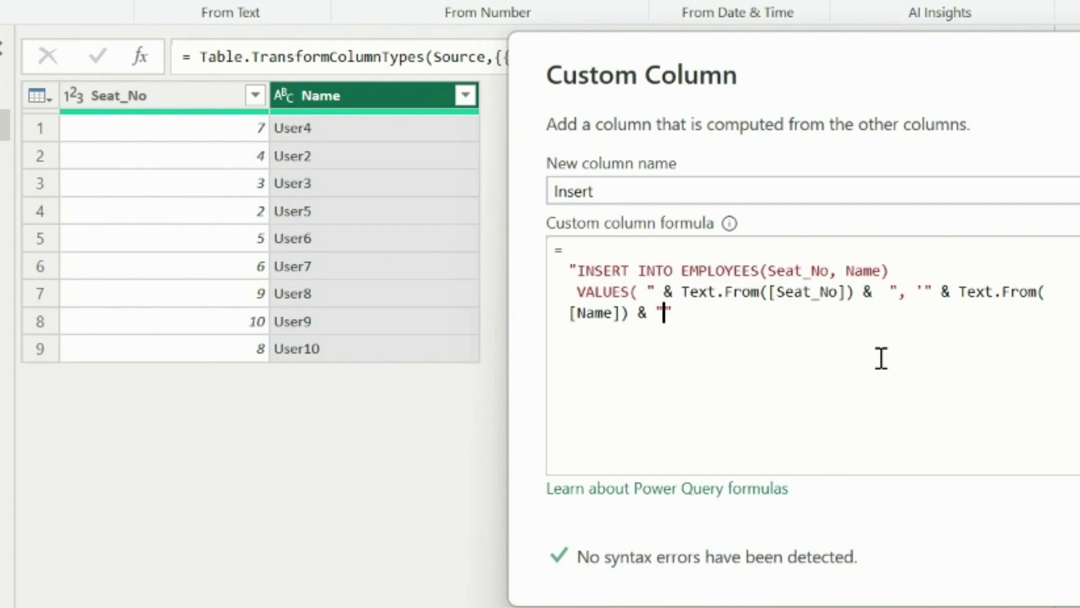
type("');")
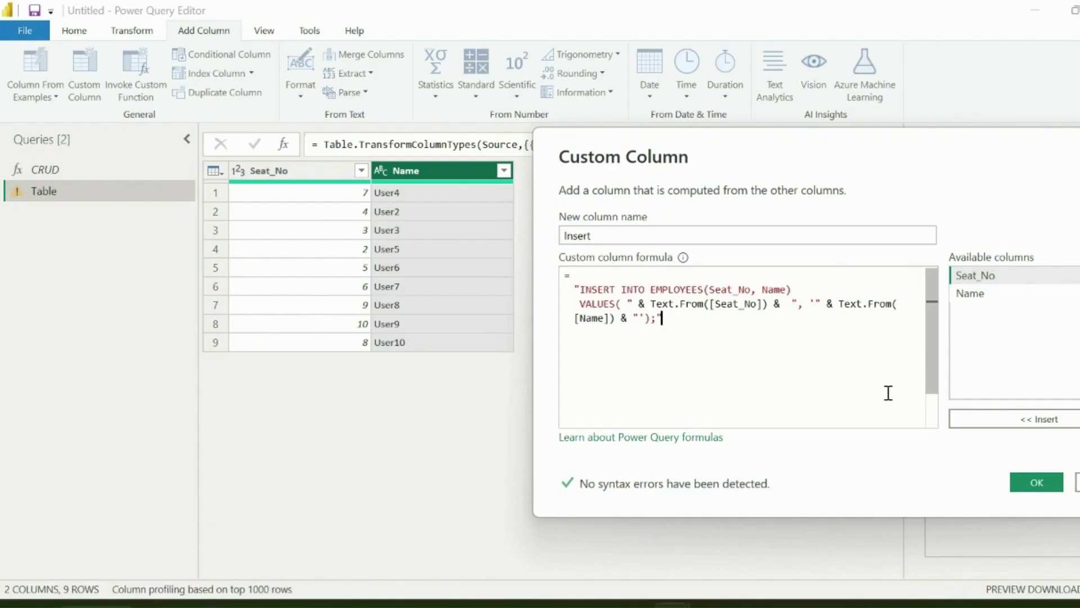
left_click(1041, 480)
left_click(624, 195)
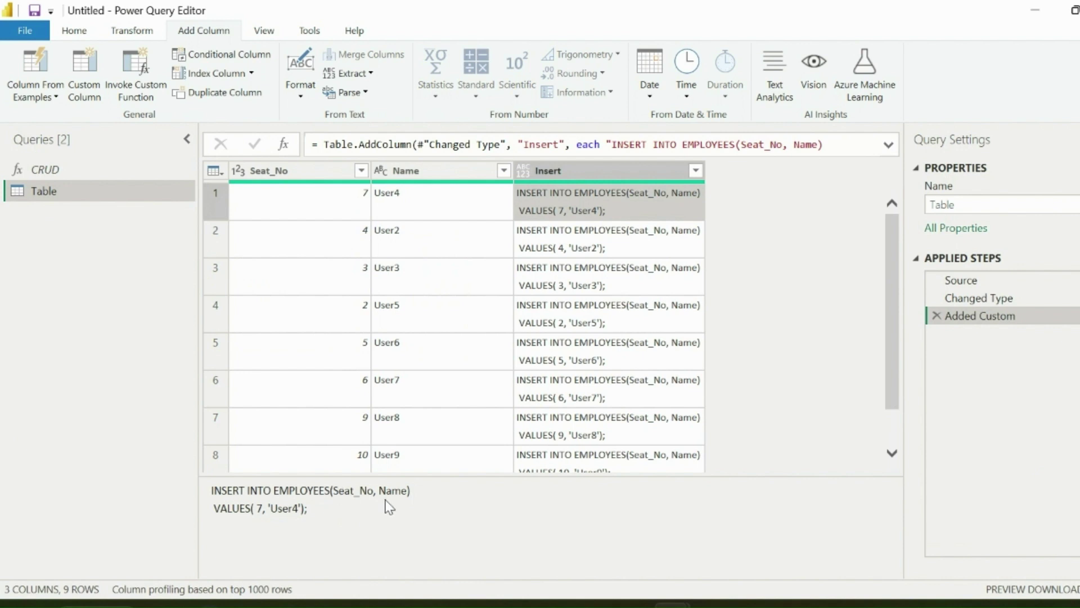
Invoke the CRUD function on the Insert column, then rerun the Employees SELECT query in SSMS
left_click(132, 84)
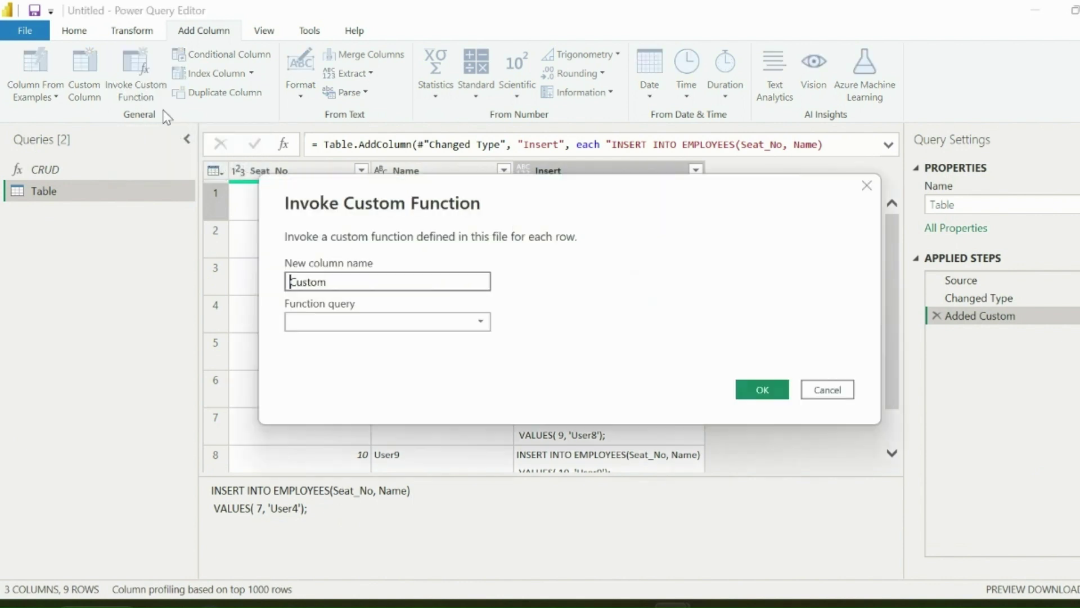
left_click(346, 322)
left_click(335, 340)
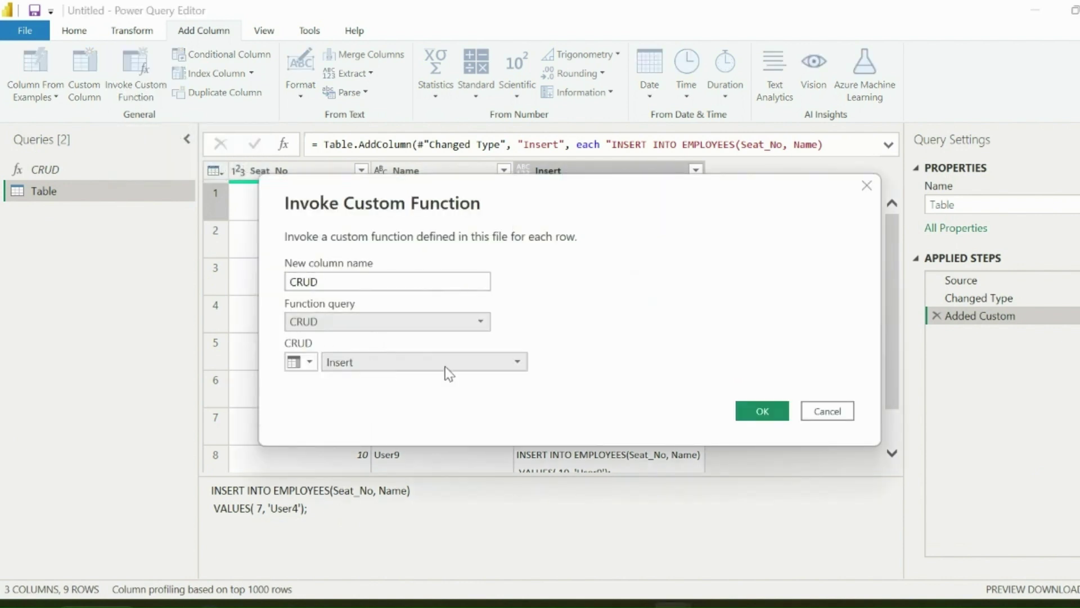
left_click(762, 411)
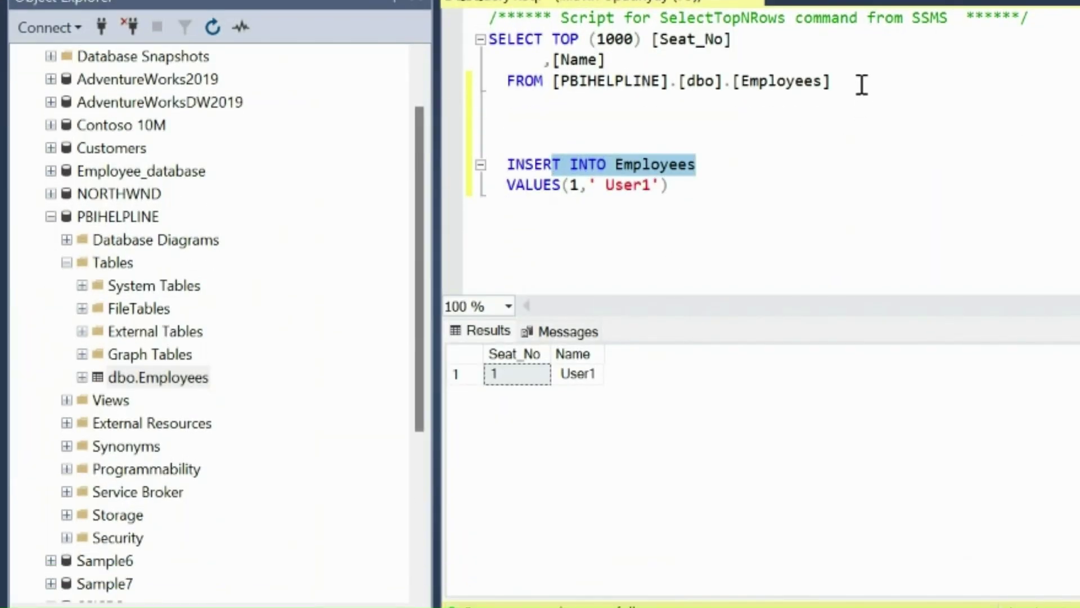
left_click_drag(861, 84, 489, 39)
key("F5")
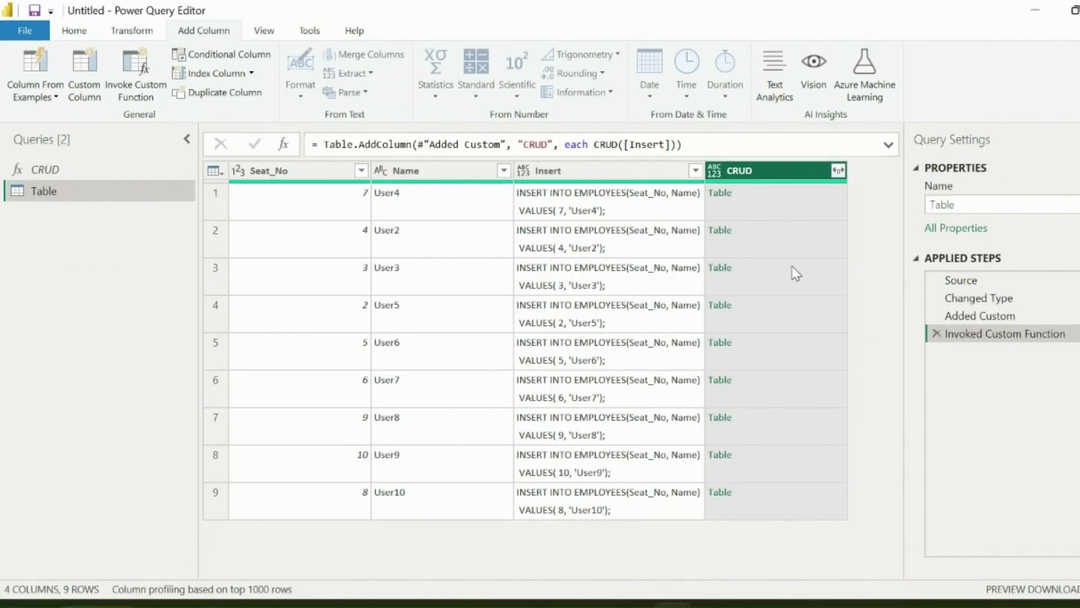
Refresh all queries and inspect row 1's CRUD error, a duplicate primary key violation for value 7
left_click(78, 33)
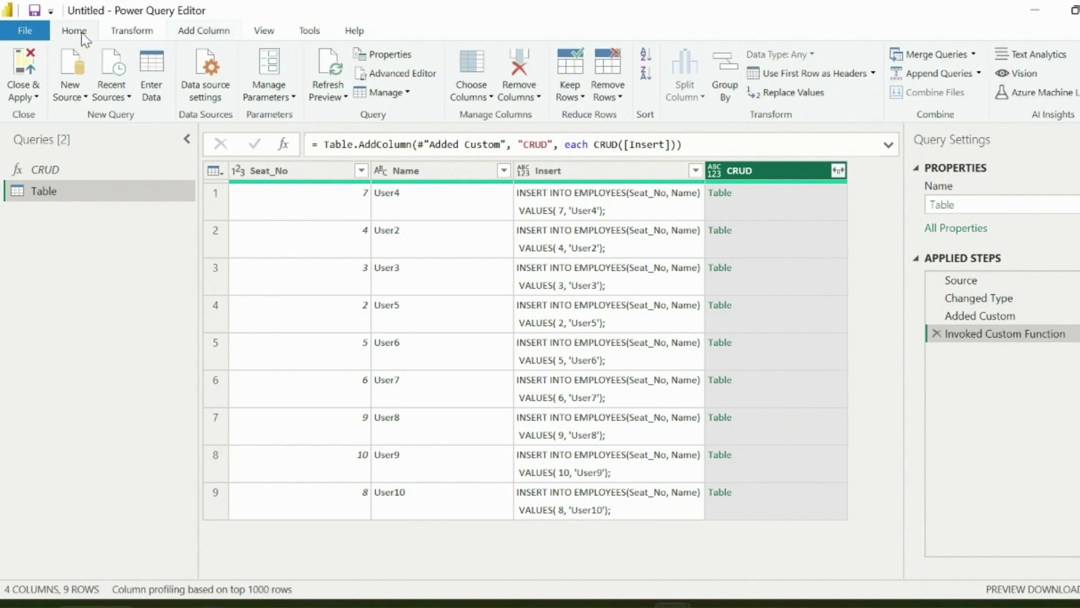
left_click(337, 95)
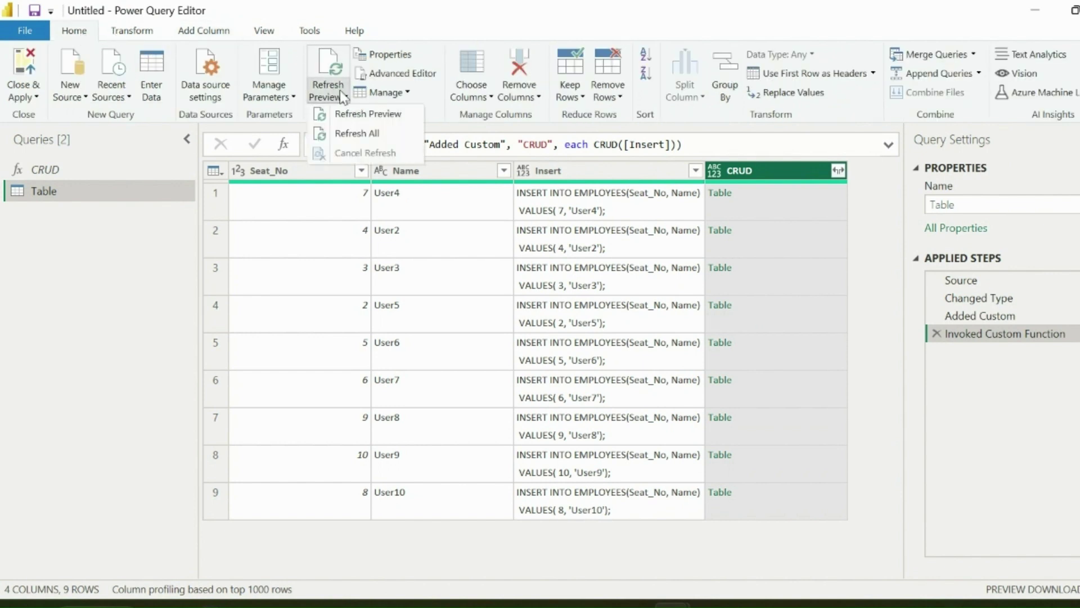
left_click(345, 123)
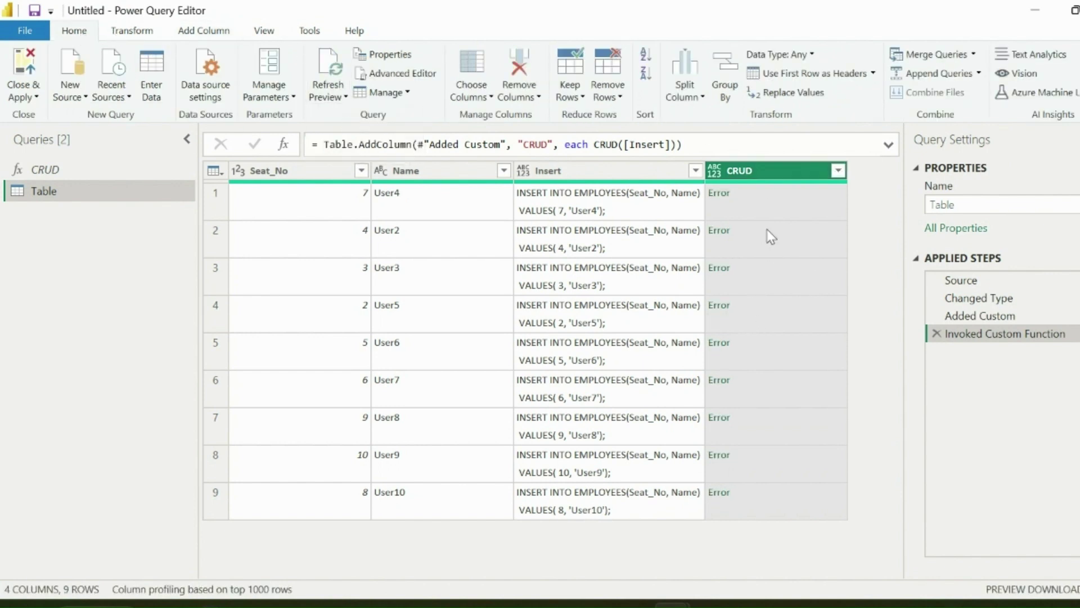
left_click(768, 198)
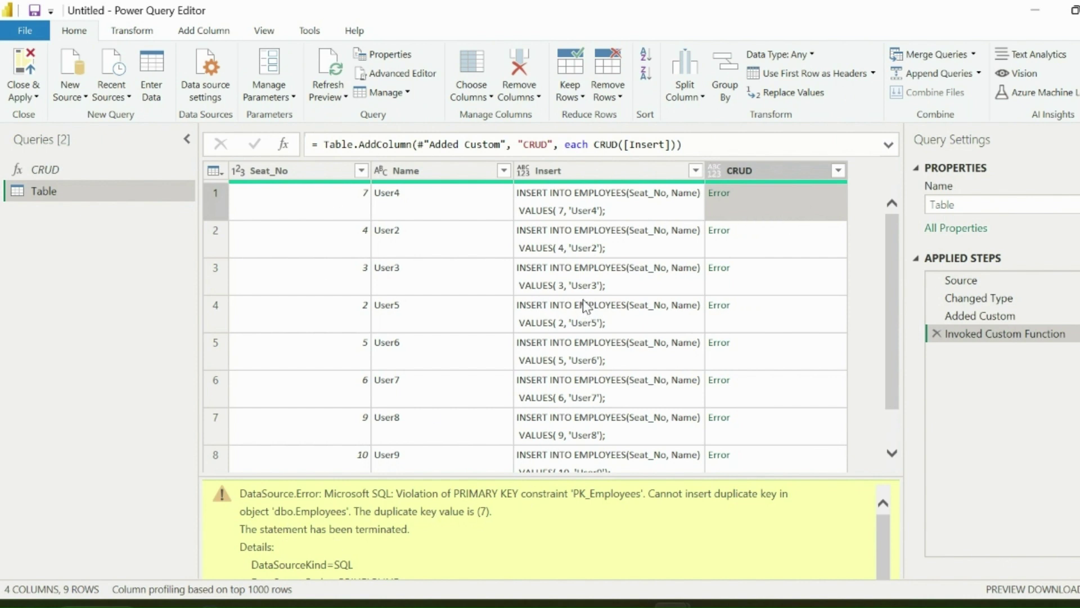
double_click(984, 315)
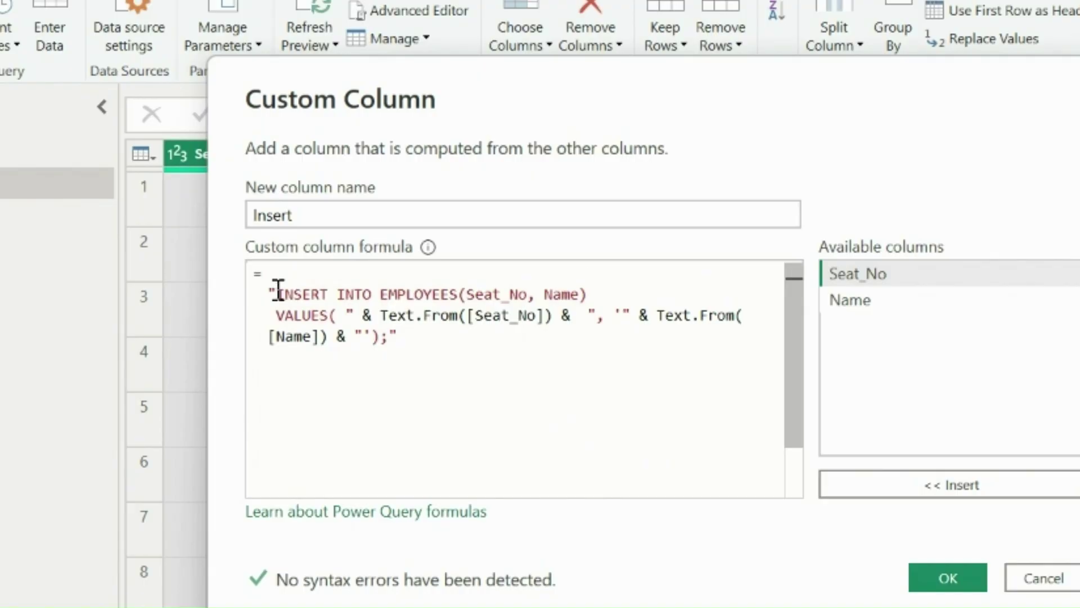
Wrap the Insert statement in BEGIN TRY/END TRY BEGIN CATCH END CATCH; SELECT 'Done' as Status
left_click(306, 265)
type("BEGIN TRY INSERT INTO EMPLOYEES(Seat_No, Name")
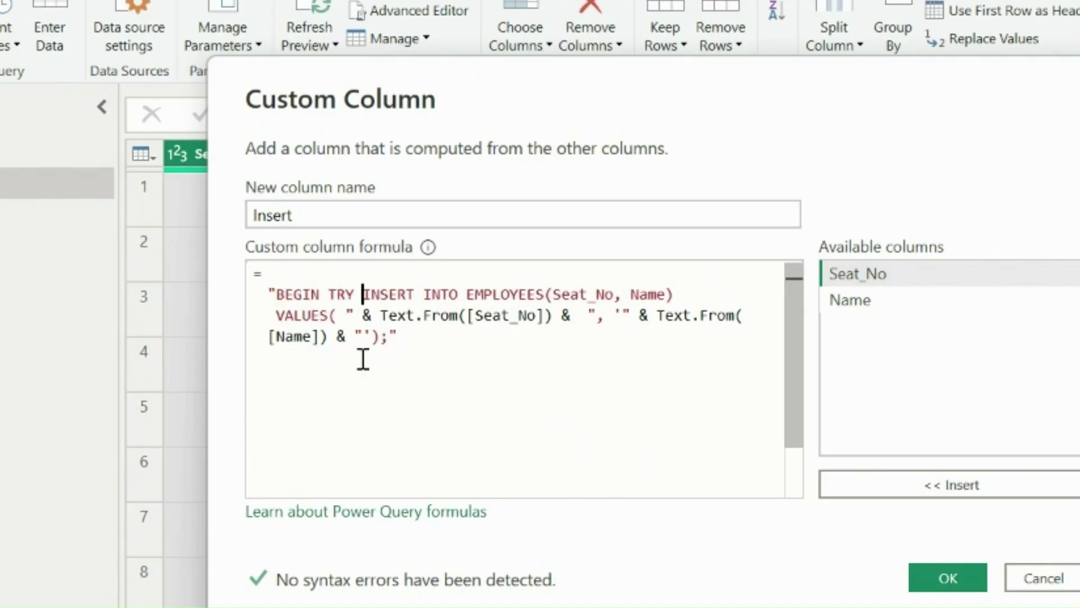
left_click(378, 336)
key("Return")
type("END TRY BEGIN CATCH END ")
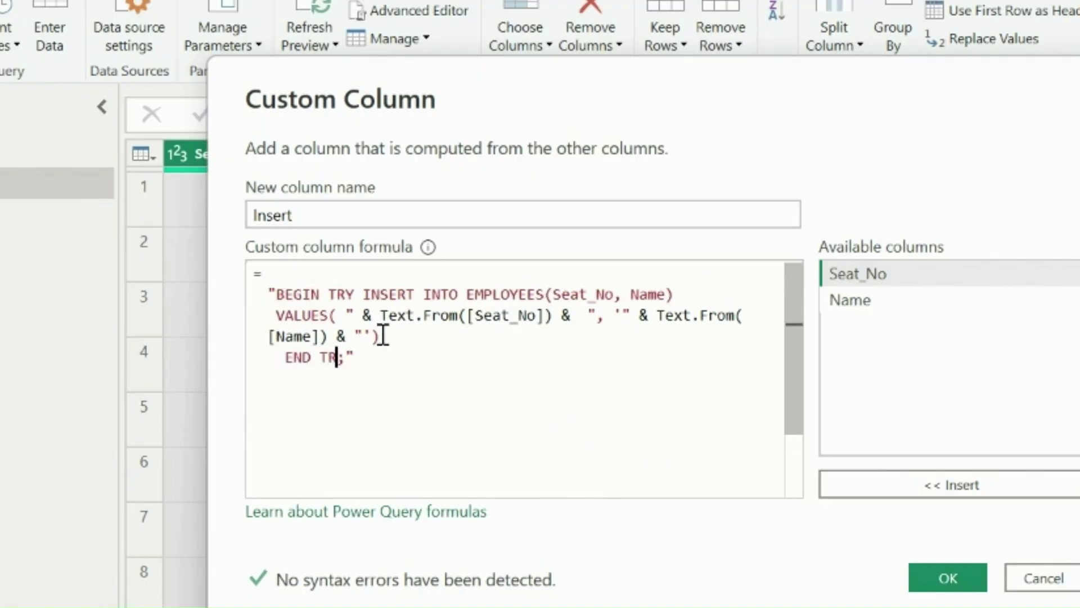
type("CATCH")
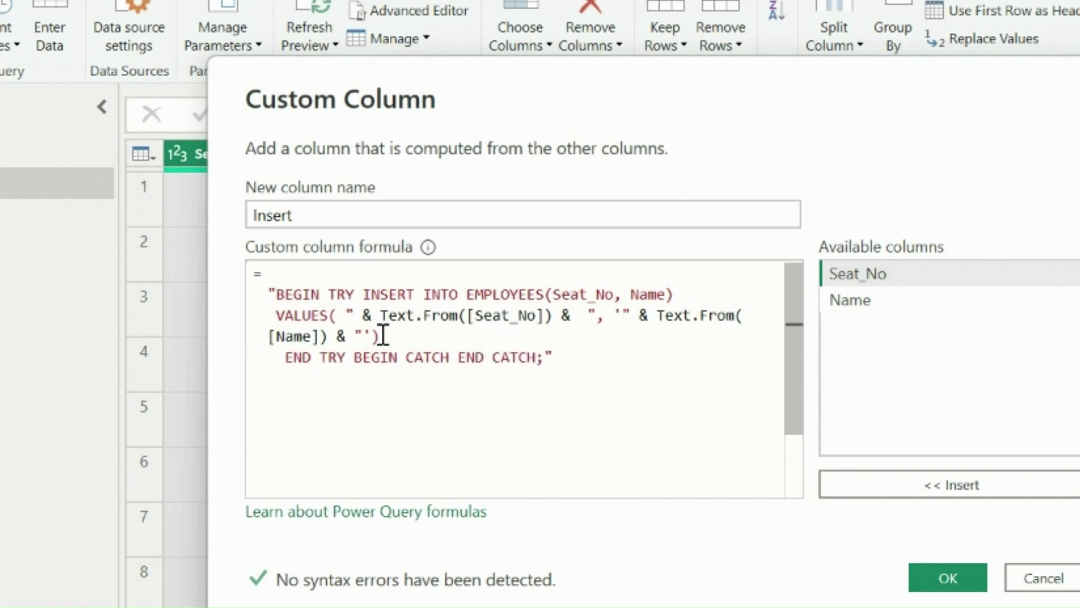
type("; SELECT 'Done")
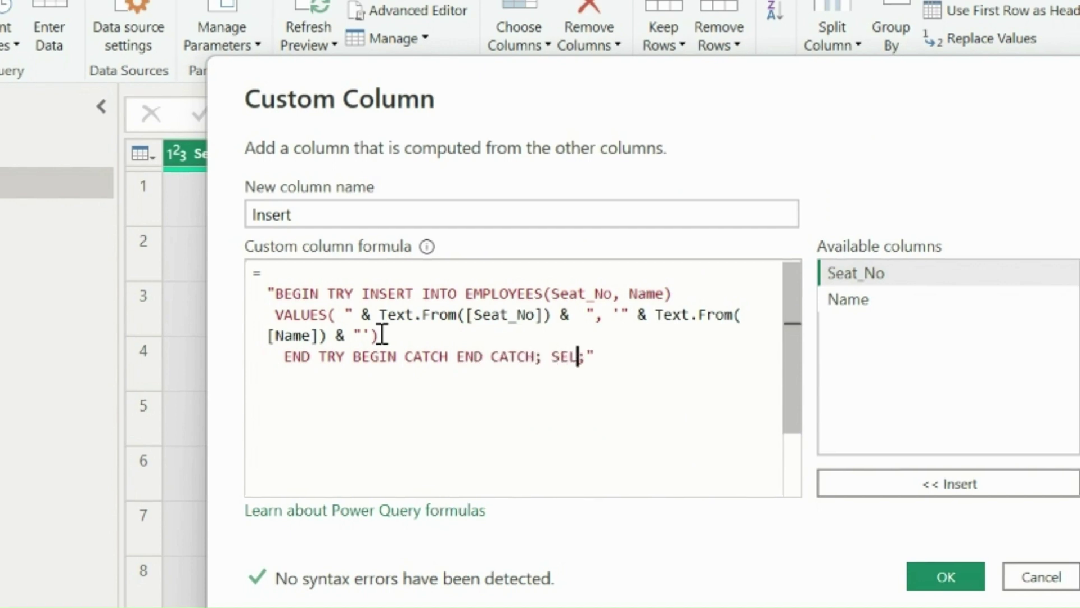
type("' as ")
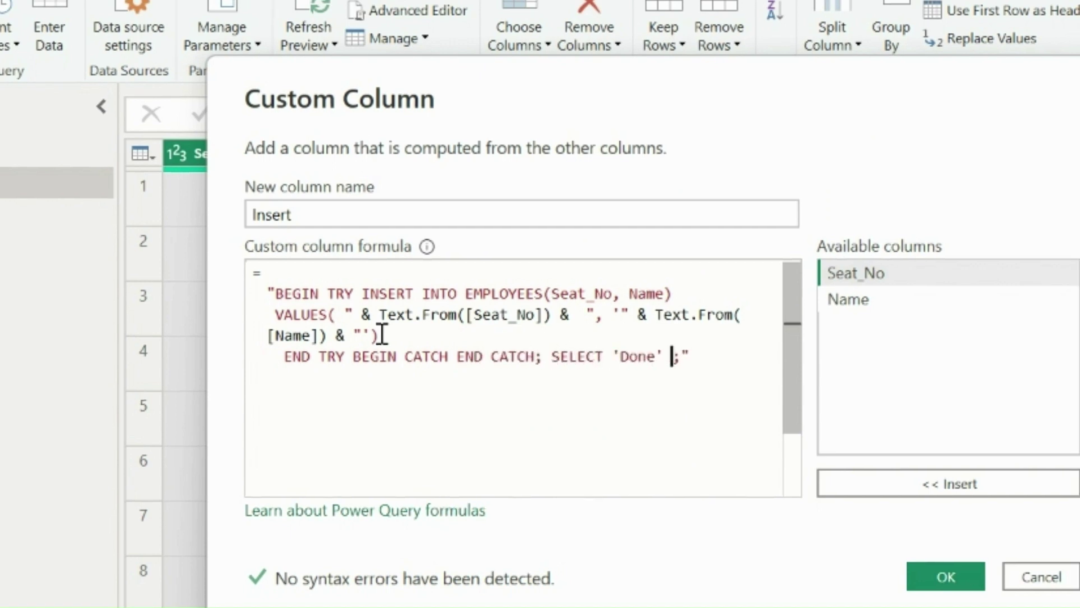
type("Status")
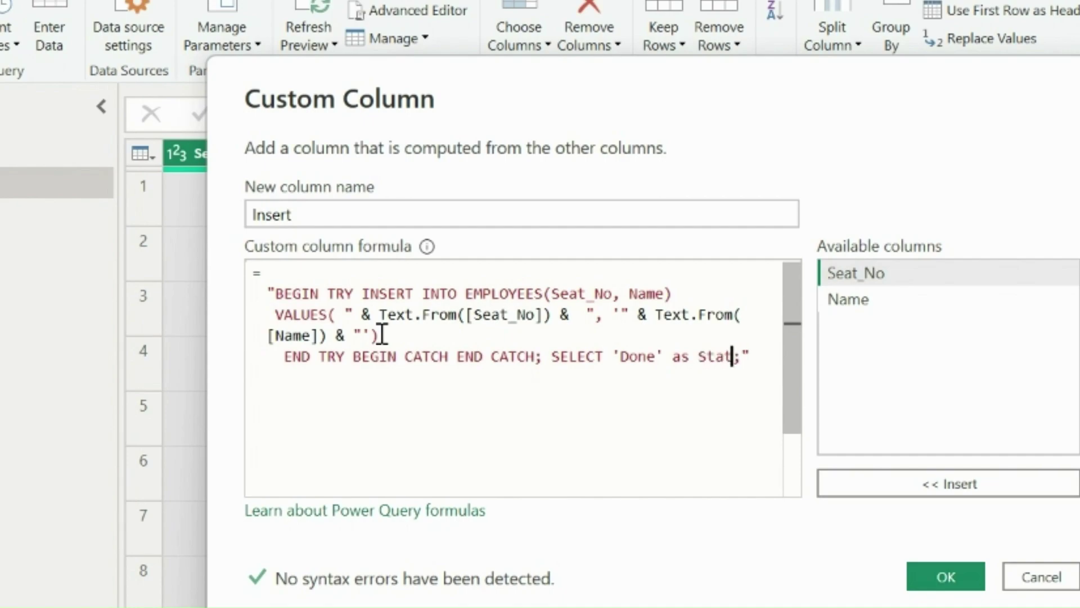
left_click(946, 577)
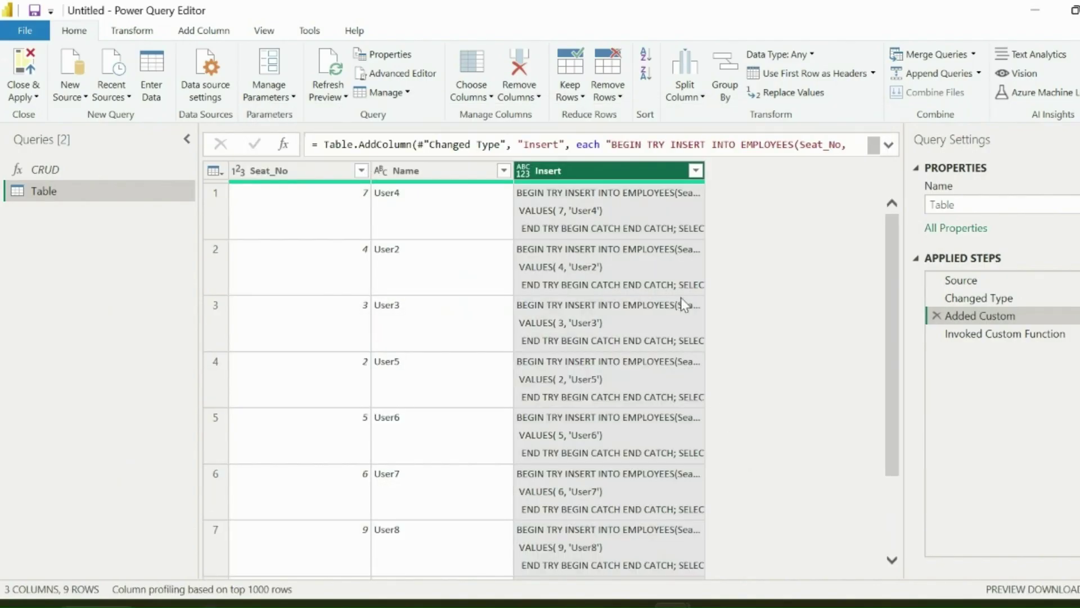
Invoke CRUD, expand its Status result, refresh all, then copy Excel's A1:C11 renaming table
left_click(990, 333)
left_click(766, 201)
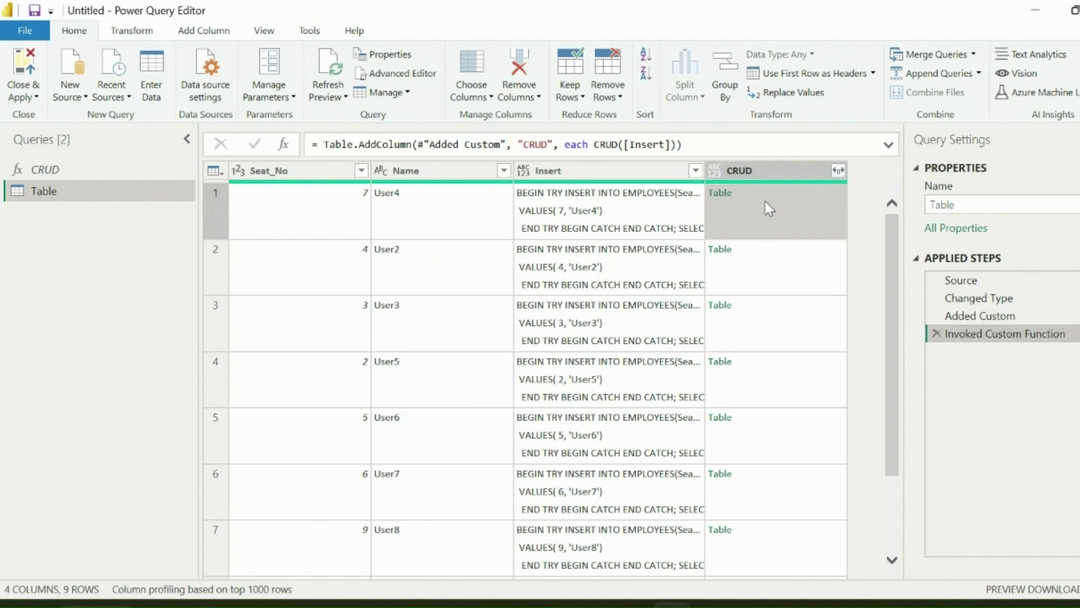
left_click(838, 170)
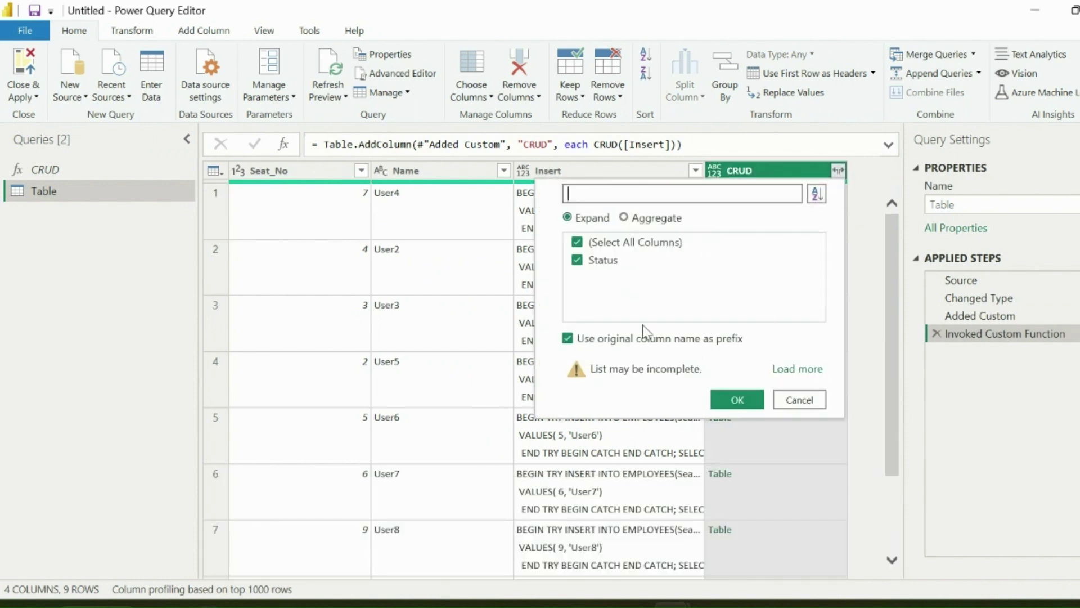
left_click(737, 400)
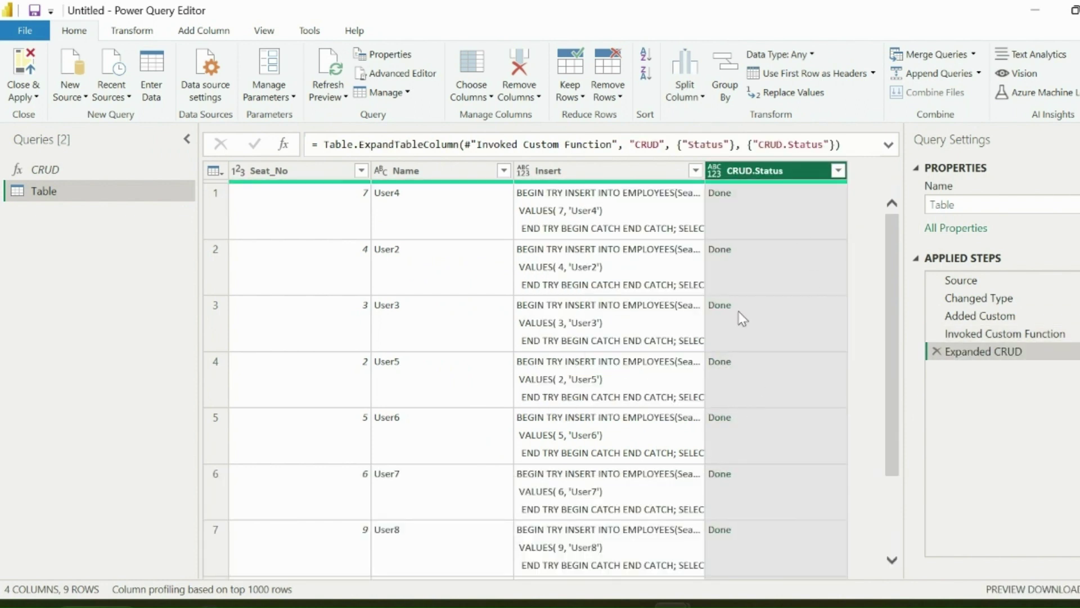
left_click(329, 96)
left_click(349, 134)
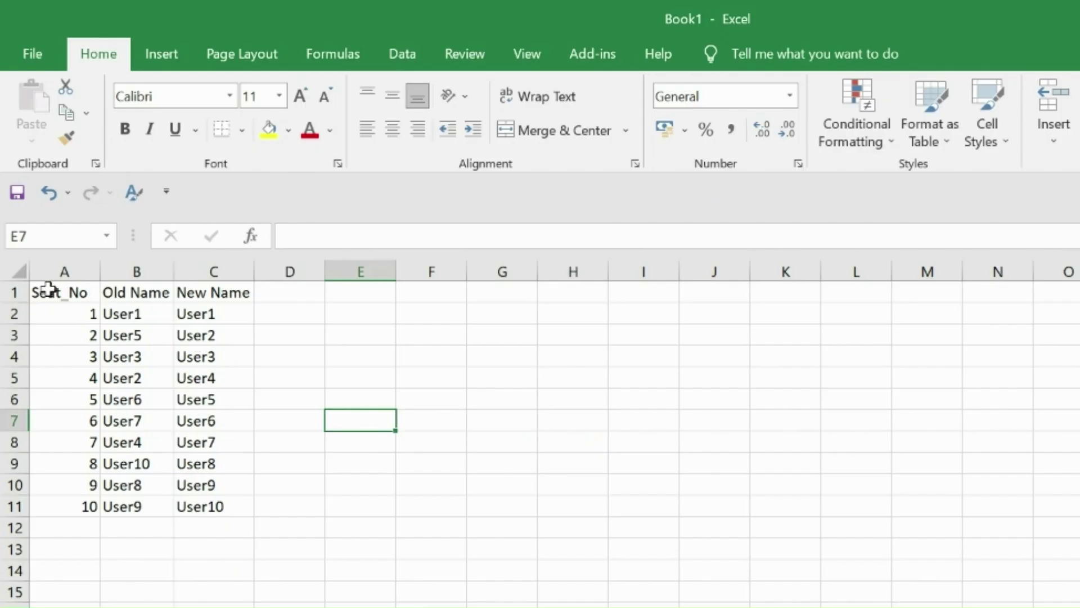
left_click_drag(48, 291, 217, 505)
key("ctrl+c")
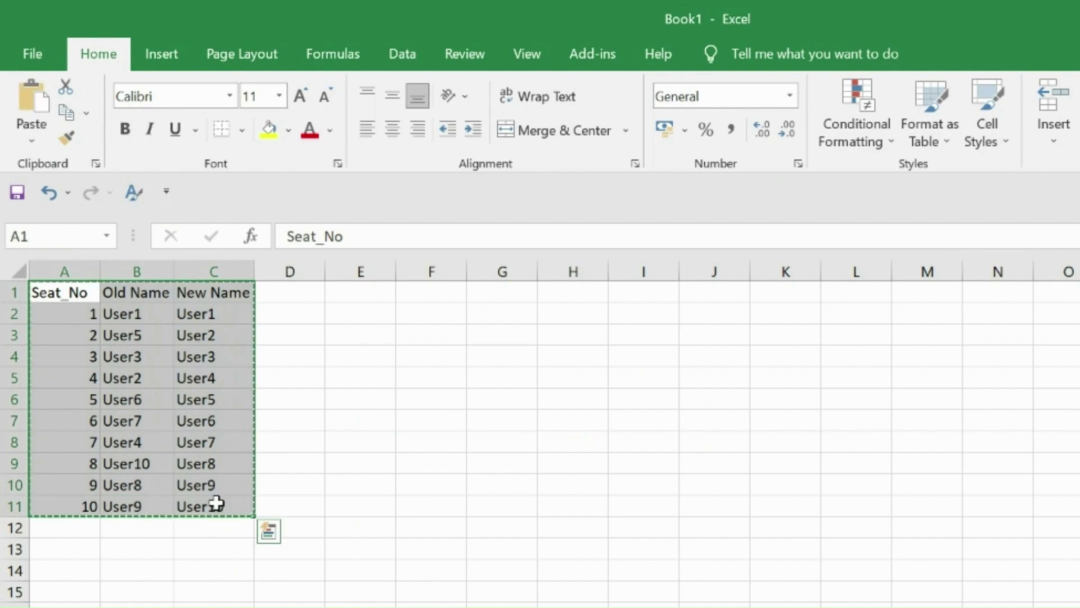
Paste the Seat_No, Old Name and New Name rows into a new entered-data table named Update
left_click(957, 584)
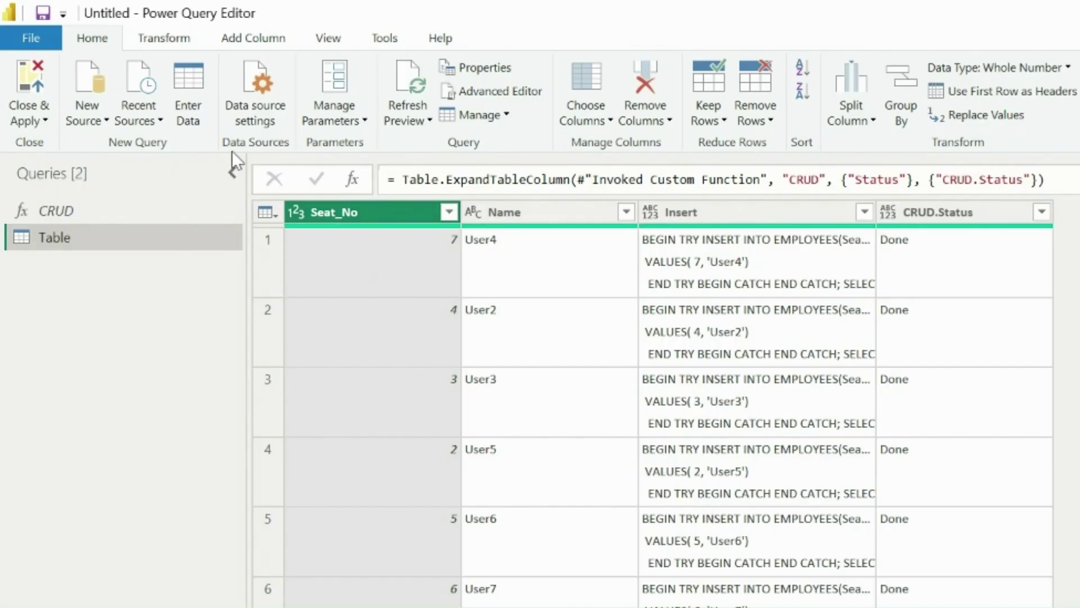
left_click(186, 86)
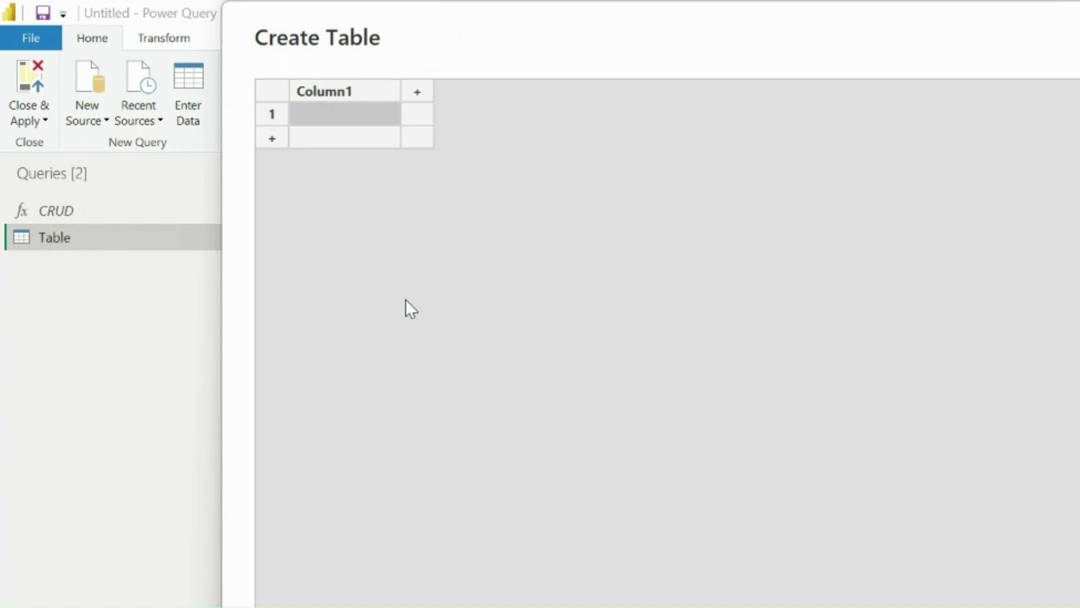
key("ctrl+v")
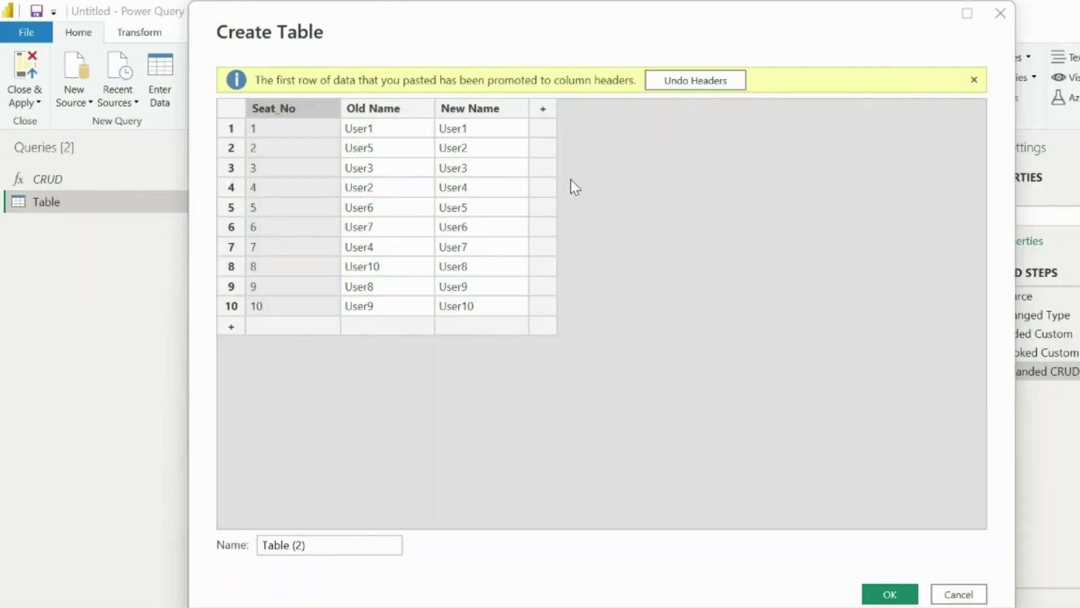
left_click_drag(363, 545, 236, 548)
type("Update")
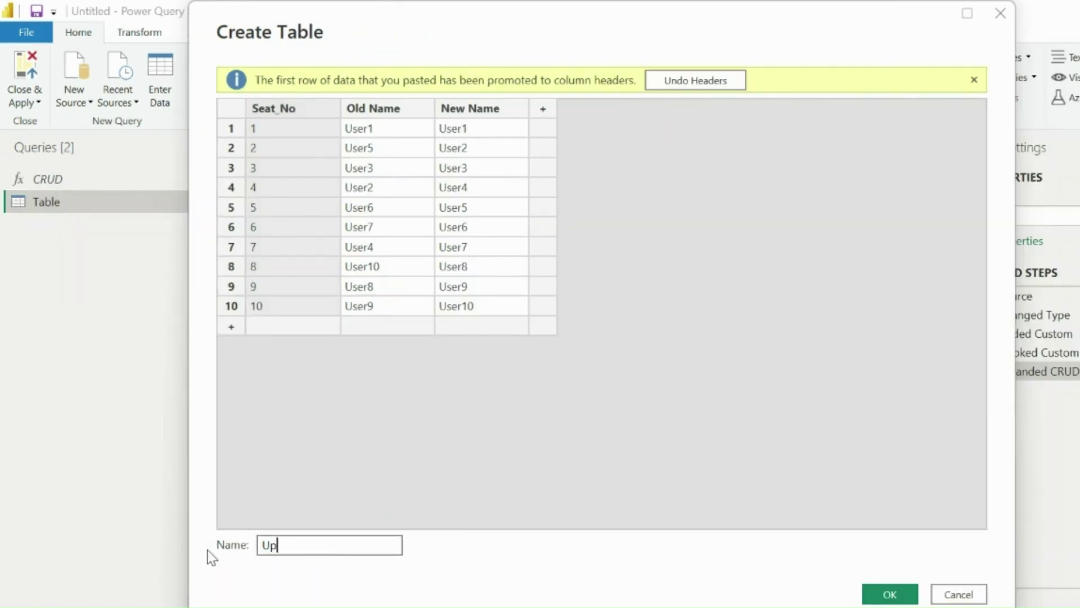
left_click(892, 593)
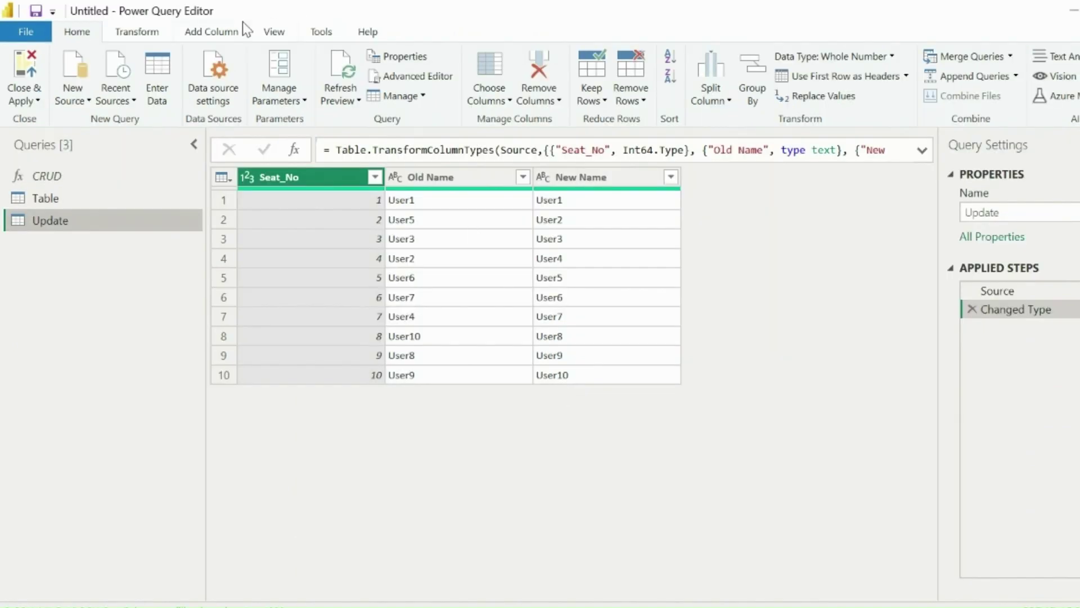
Add an Update custom column building BEGIN TRY UPDATE EMPLOYEES SET Name = [New Name] WHERE Seat_No statements
left_click(217, 33)
left_click(89, 81)
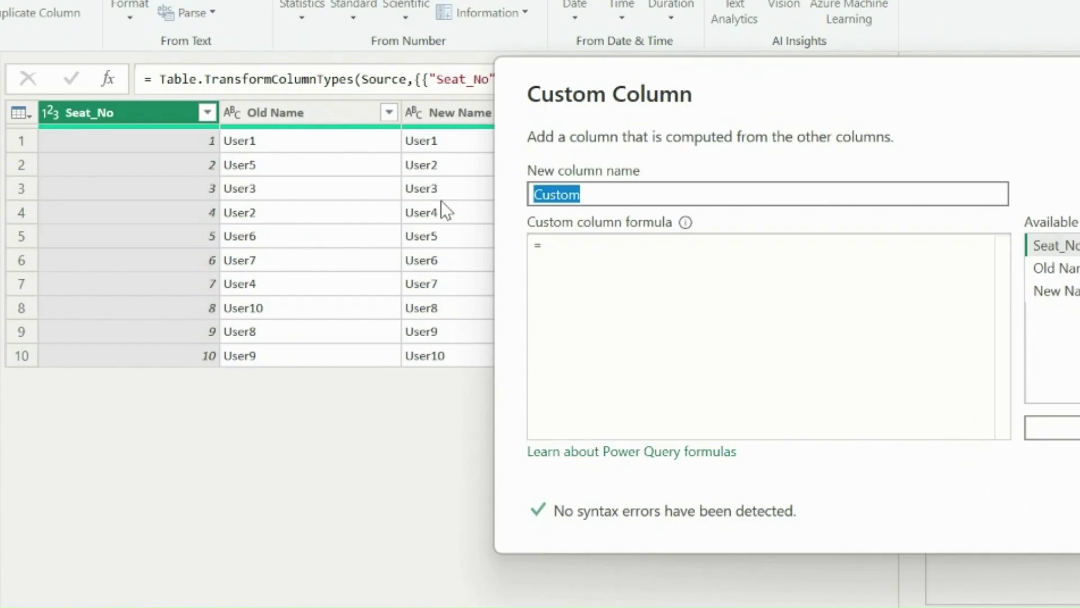
type("Update")
left_click(557, 263)
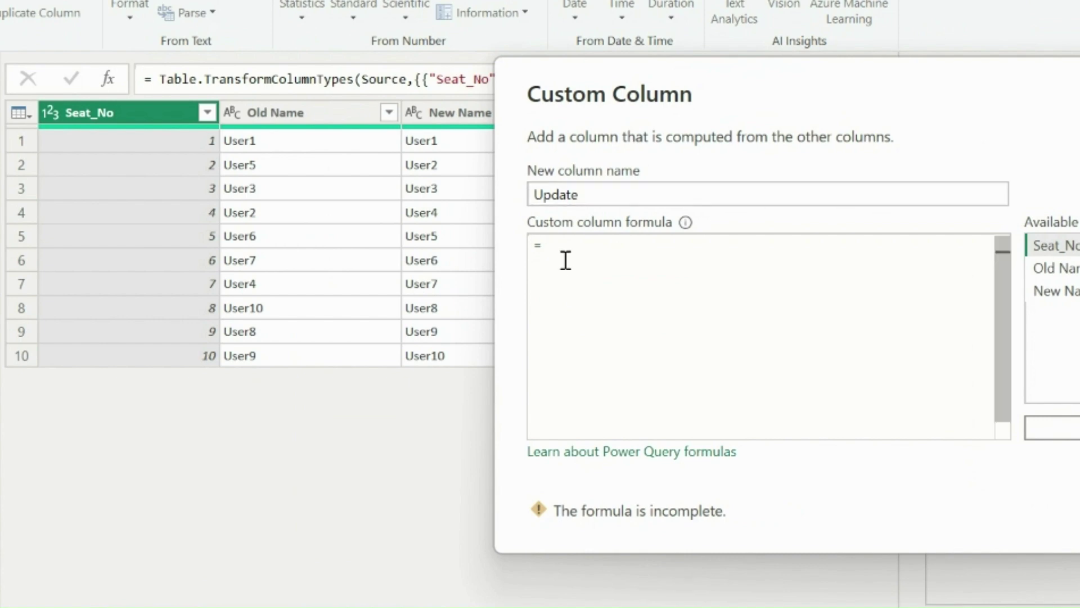
type("\"")
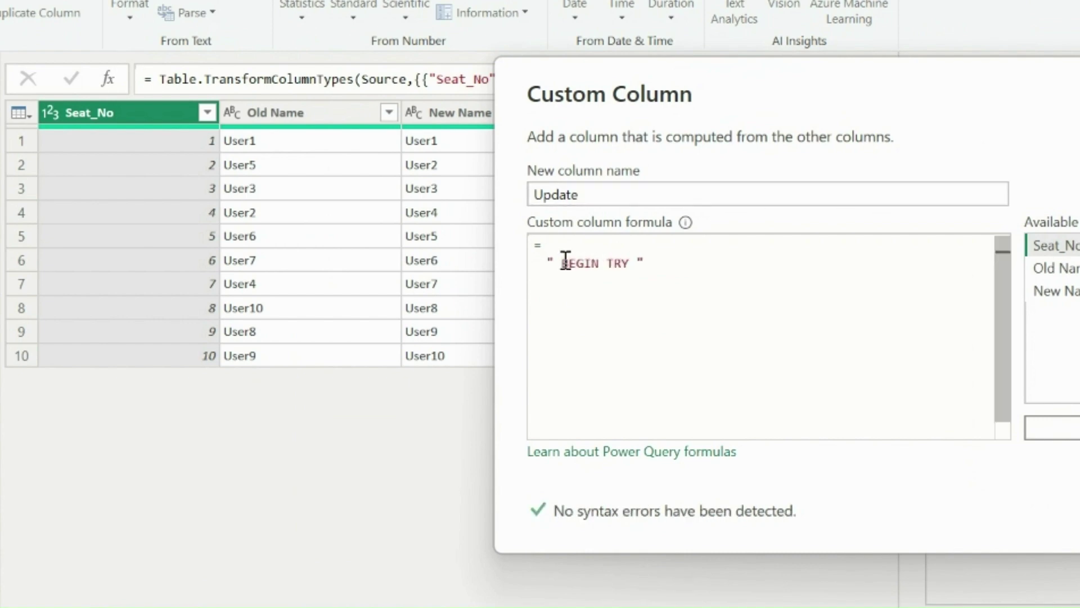
type("\" BEGIN TRY UPDATE EMPLOYEES SET")
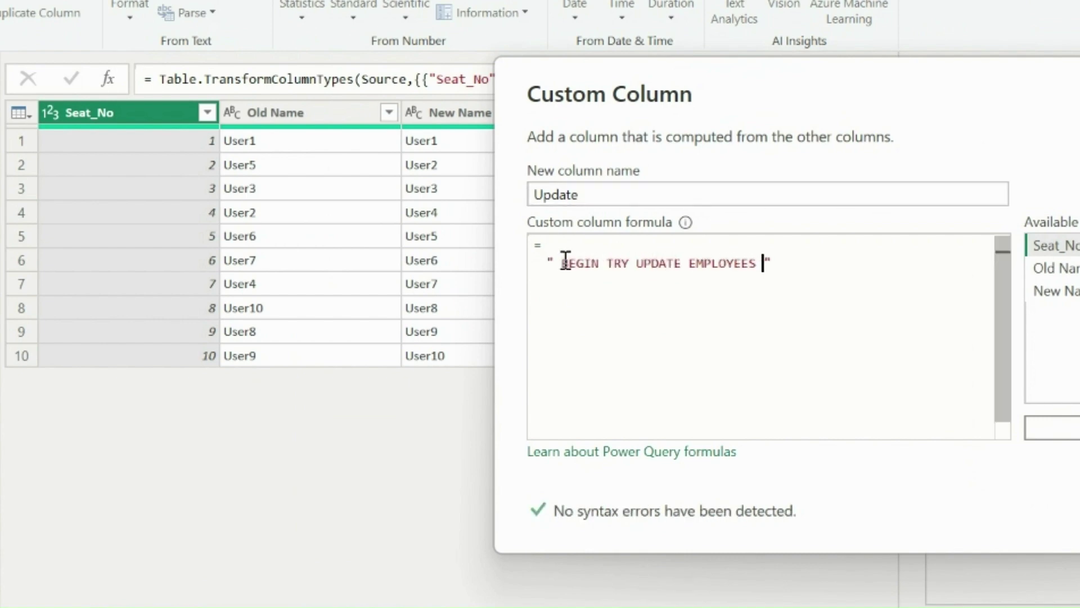
type(" Name =")
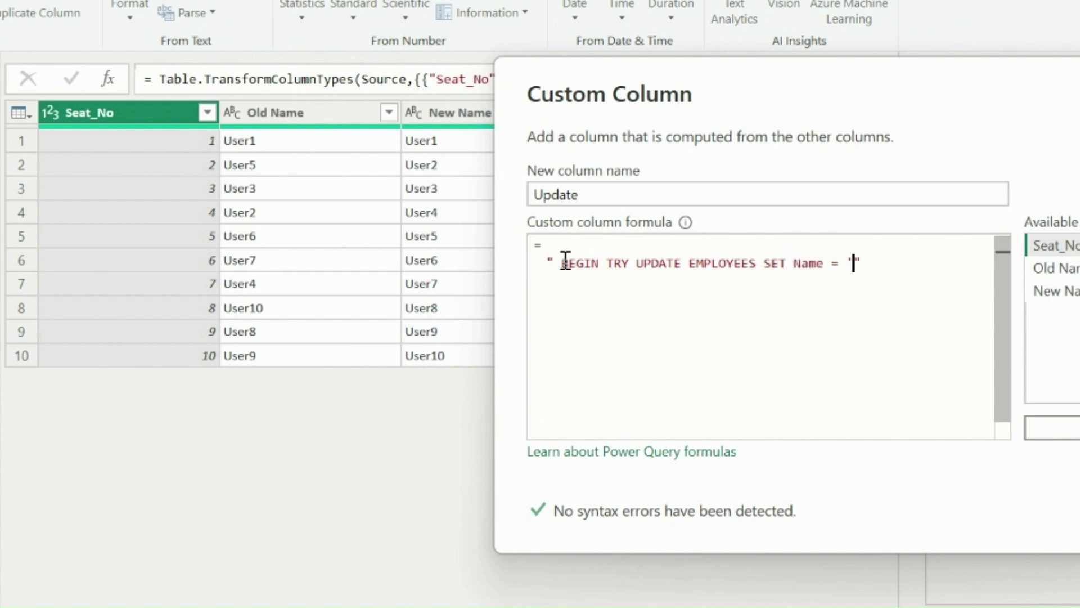
type("& ")
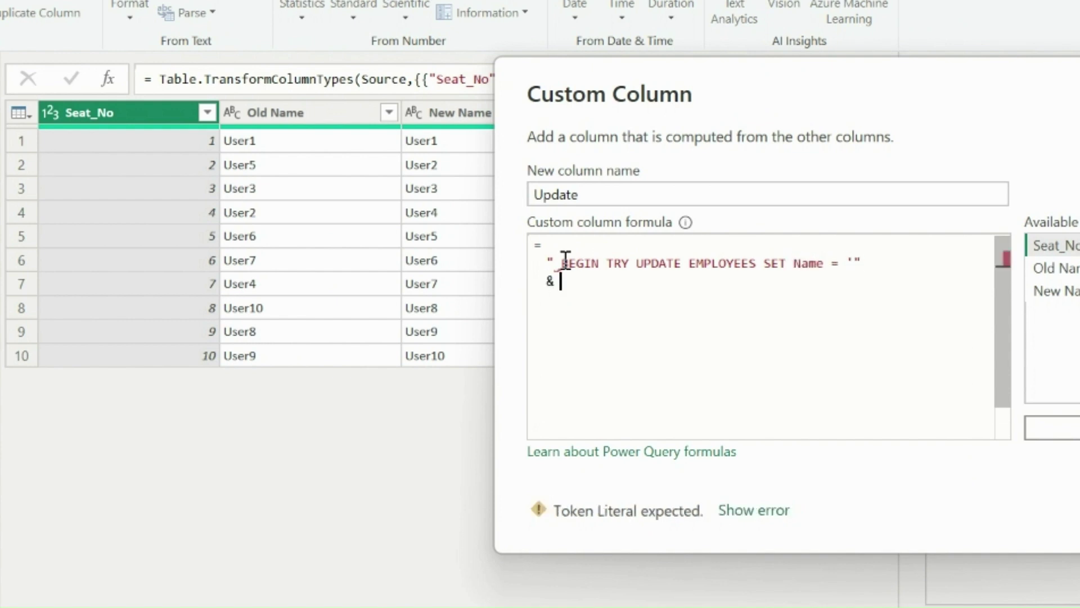
type("Text.From(")
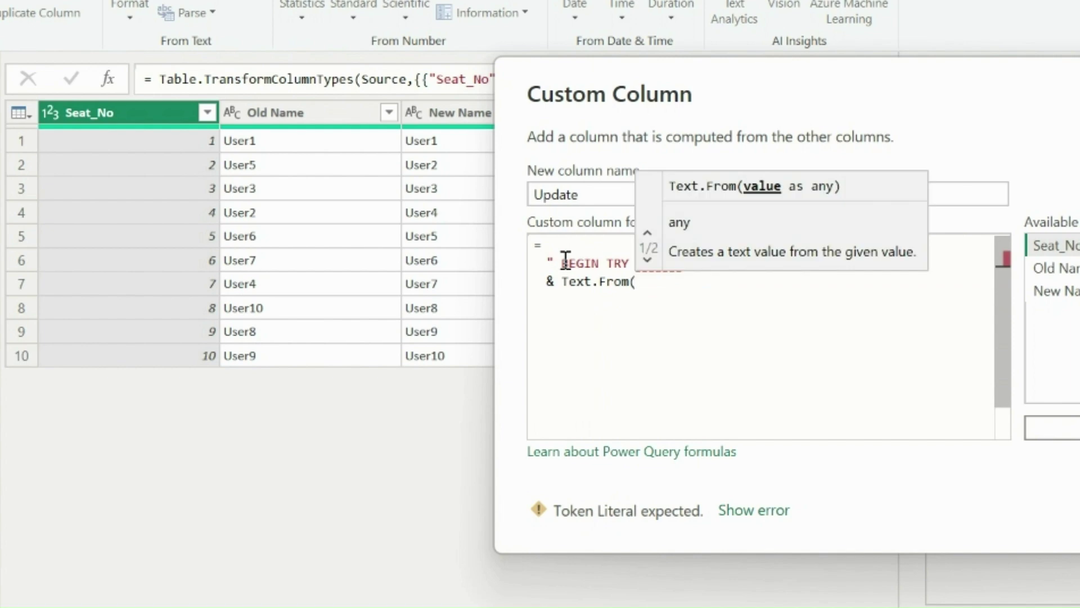
type("[New Name]) & \"'")
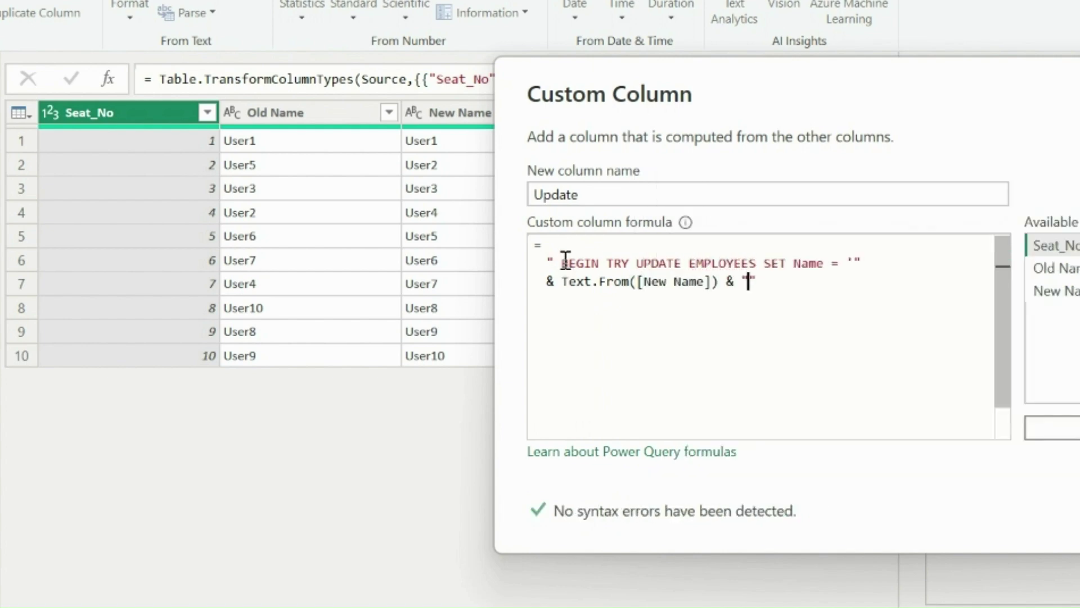
type(" WHERE Sea")
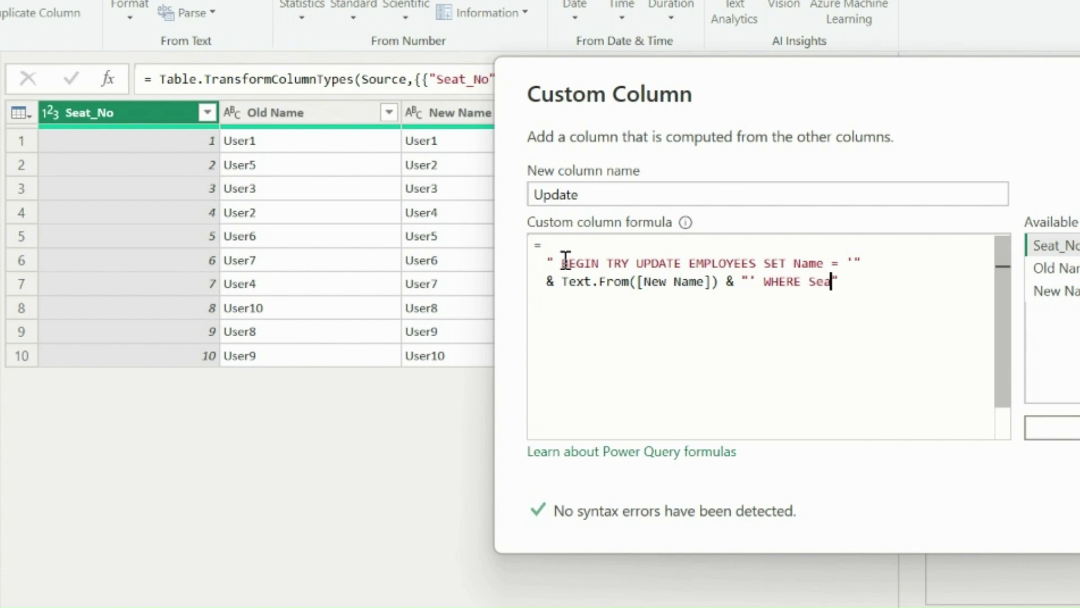
type("t_No")
type(" = \"")
key("Return")
type("& Text.")
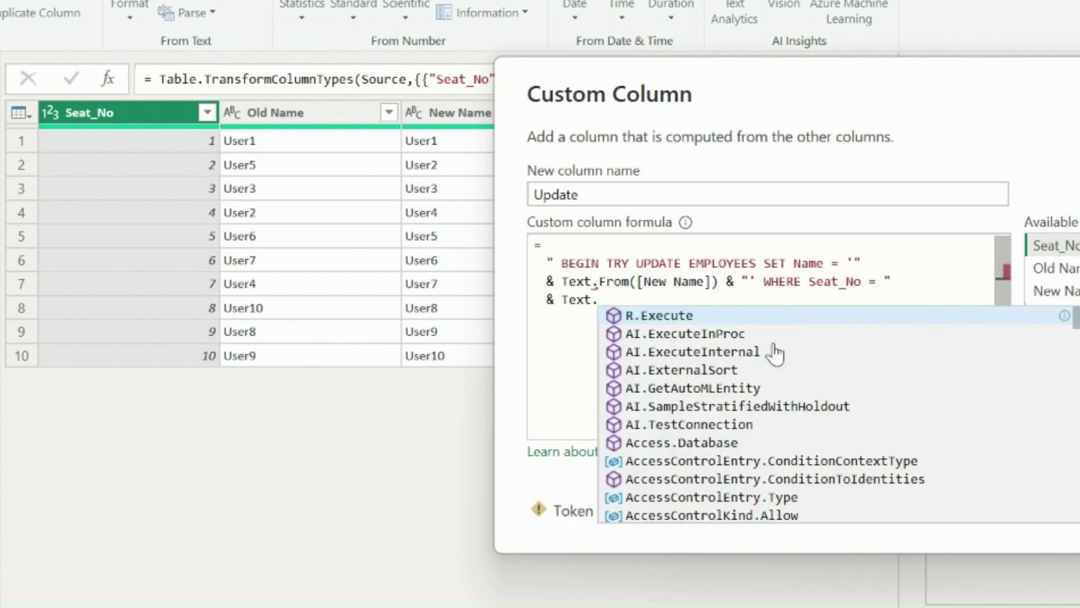
type("From(se")
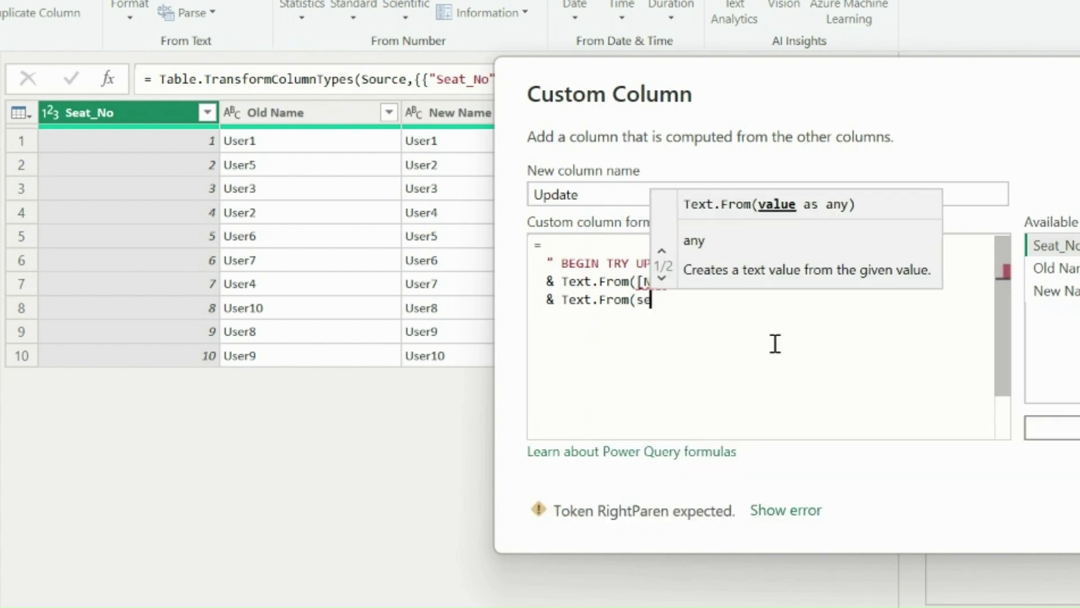
key("Tab")
type(")")
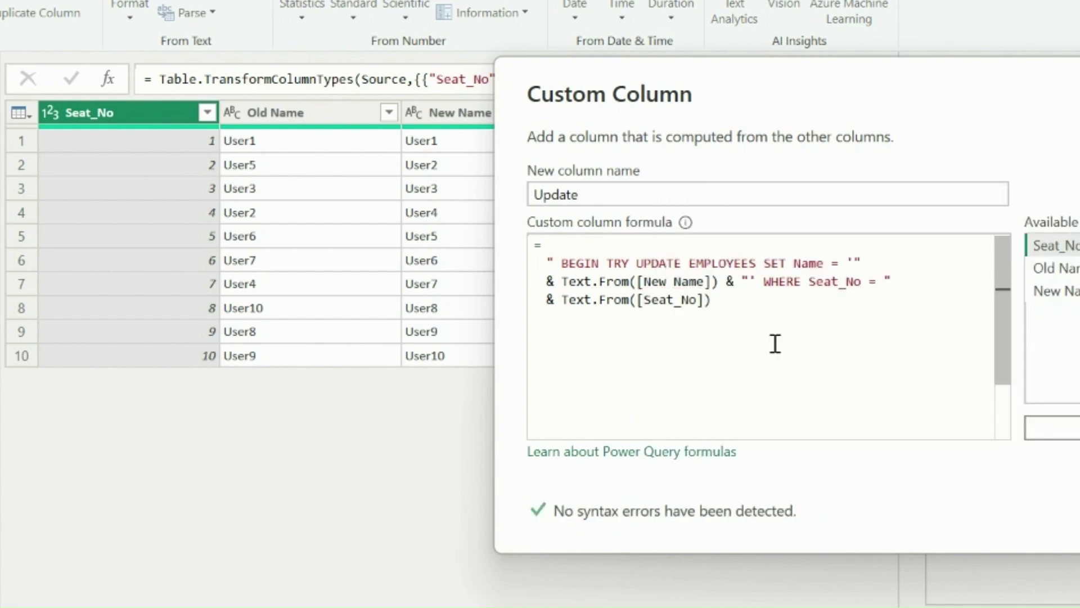
key("Return")
type("&")
type(" \"' WHERE Seat_No = \" & Text.From([Seat_No]) & \" END TRY BEGIN CATCH END CATCH")
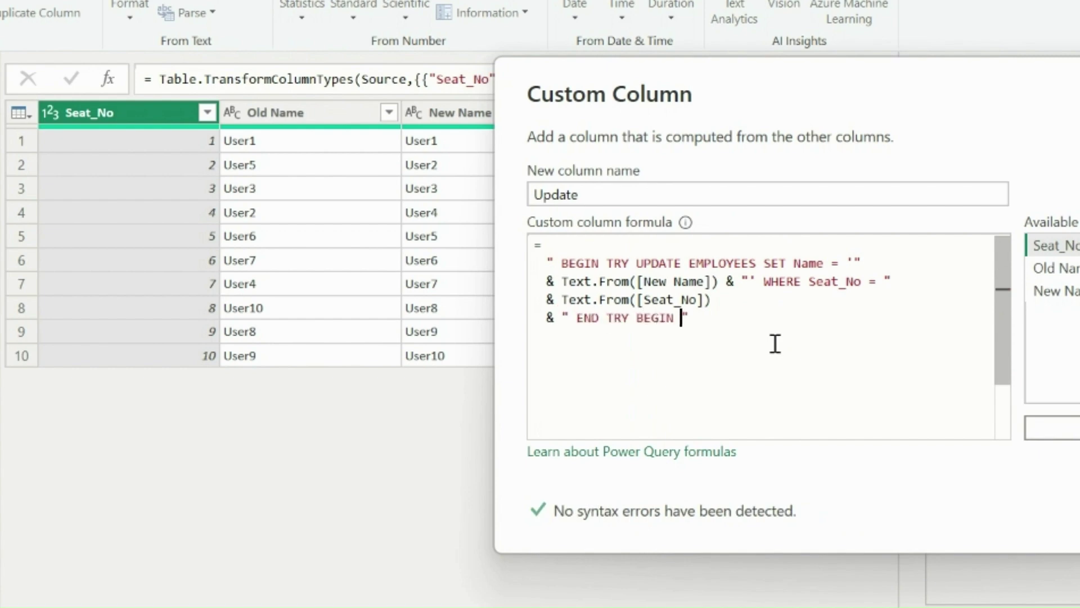
type("; SELECT 'Updated Successfully' as Status")
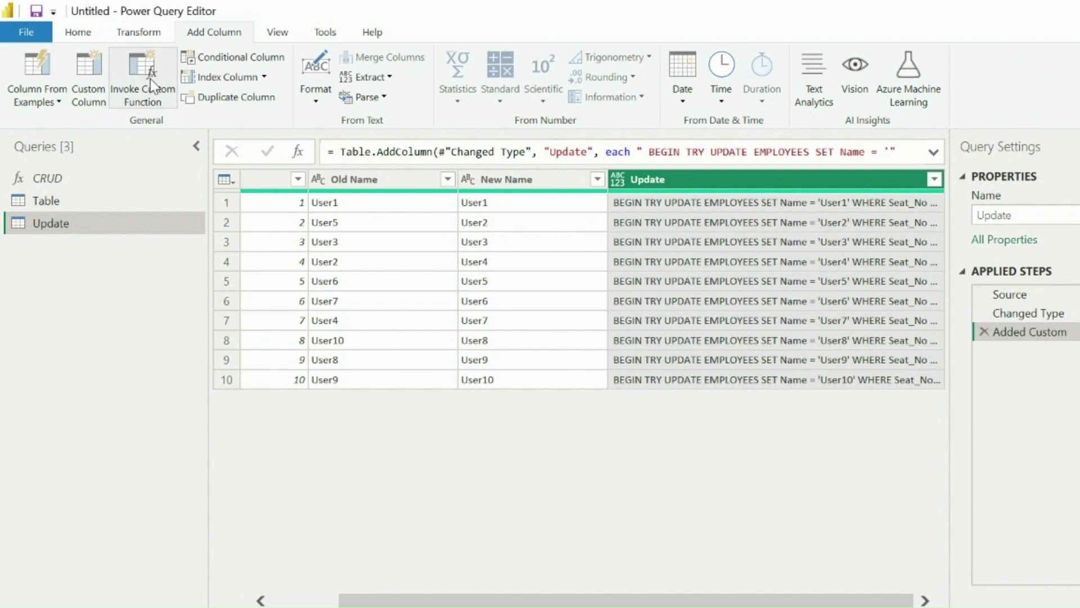
Invoke the CRUD function on each Update statement and expand its results into a Status column
left_click(149, 79)
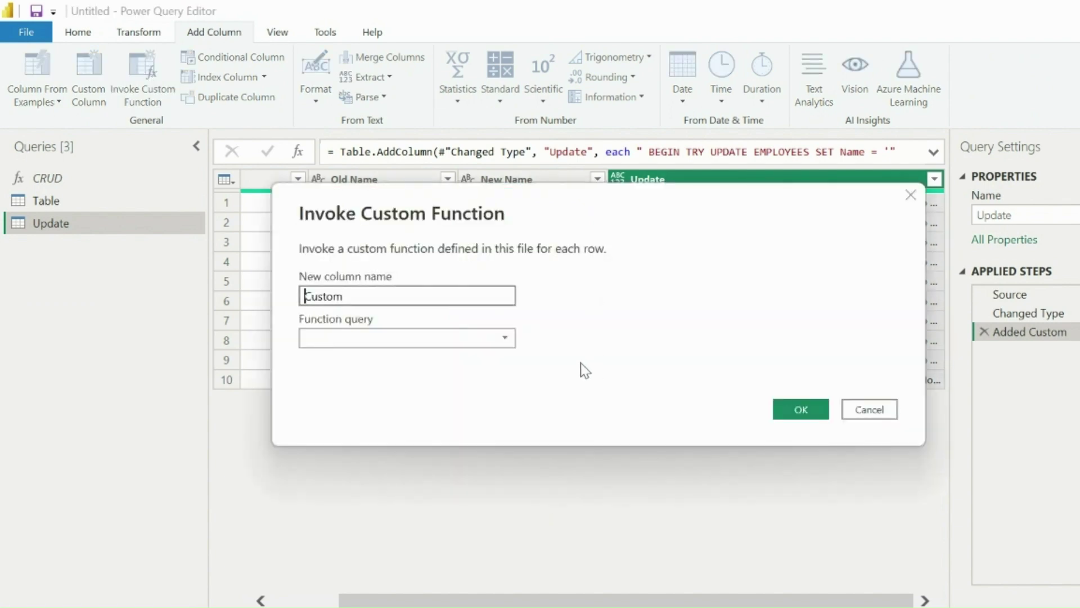
left_click(420, 333)
left_click(389, 357)
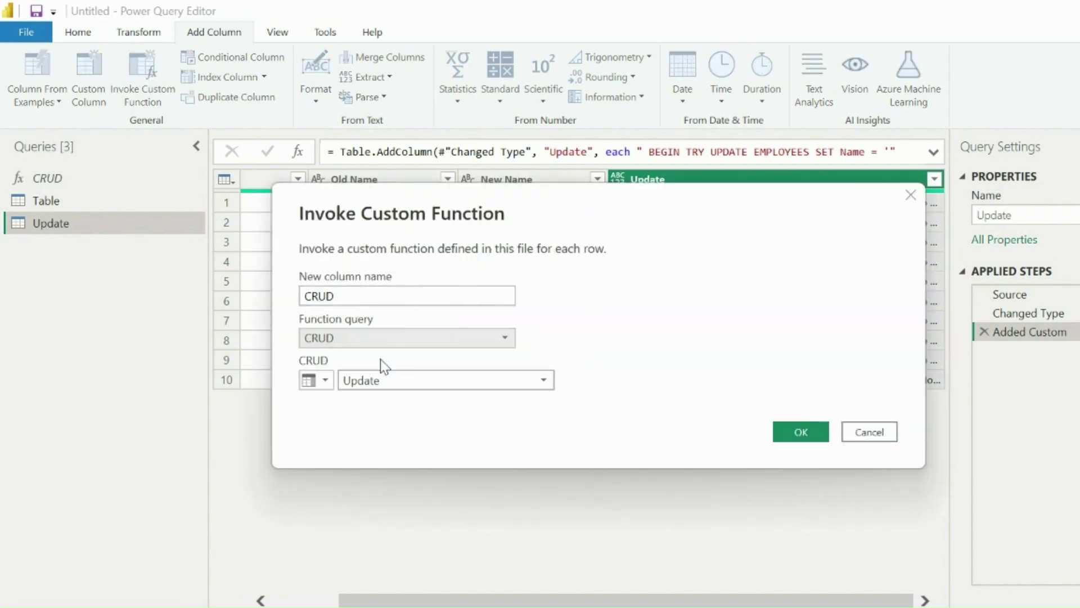
left_click(796, 439)
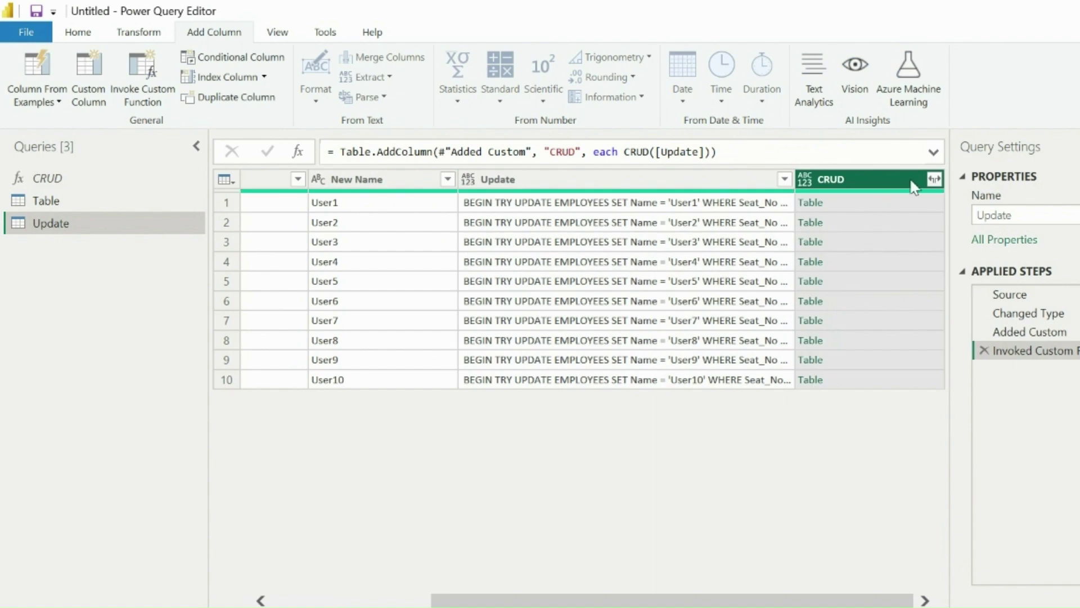
left_click(933, 180)
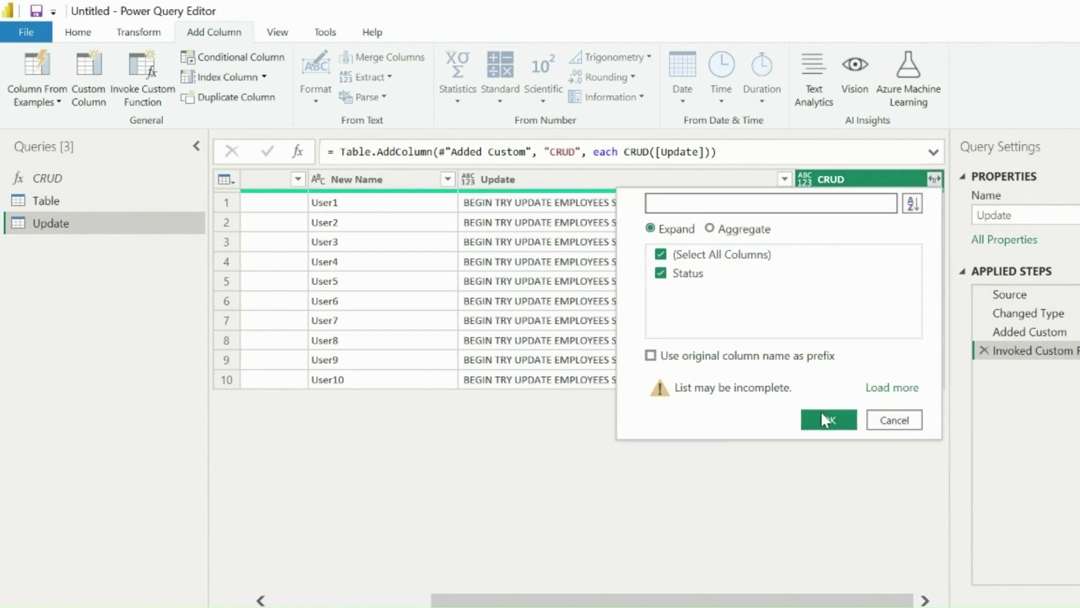
left_click(828, 419)
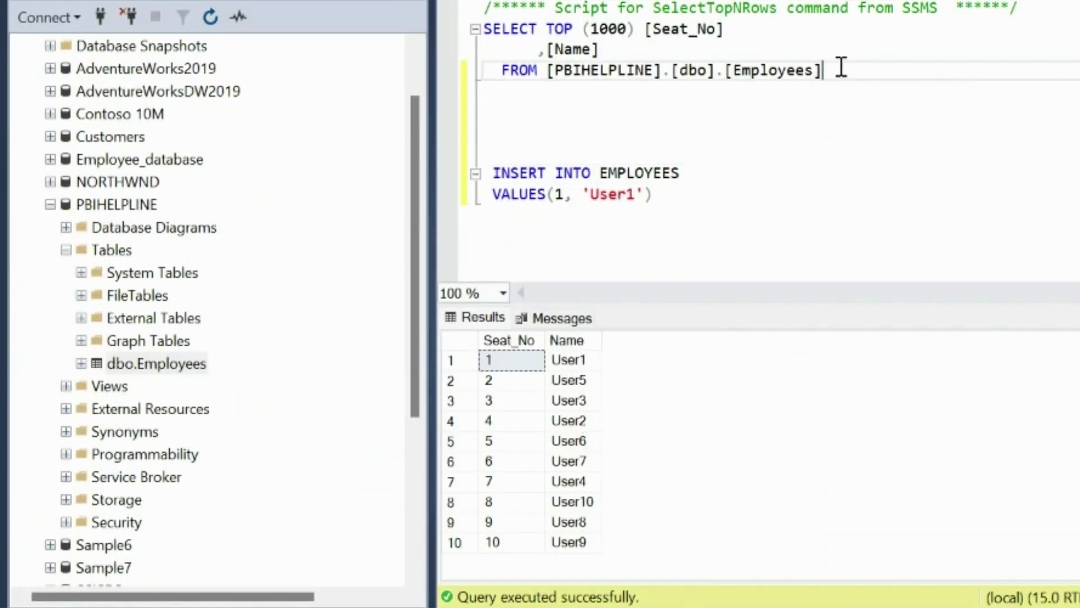
Select the SELECT TOP (1000) Employees statement and execute it with F5
left_click_drag(823, 70, 475, 26)
key("F5")
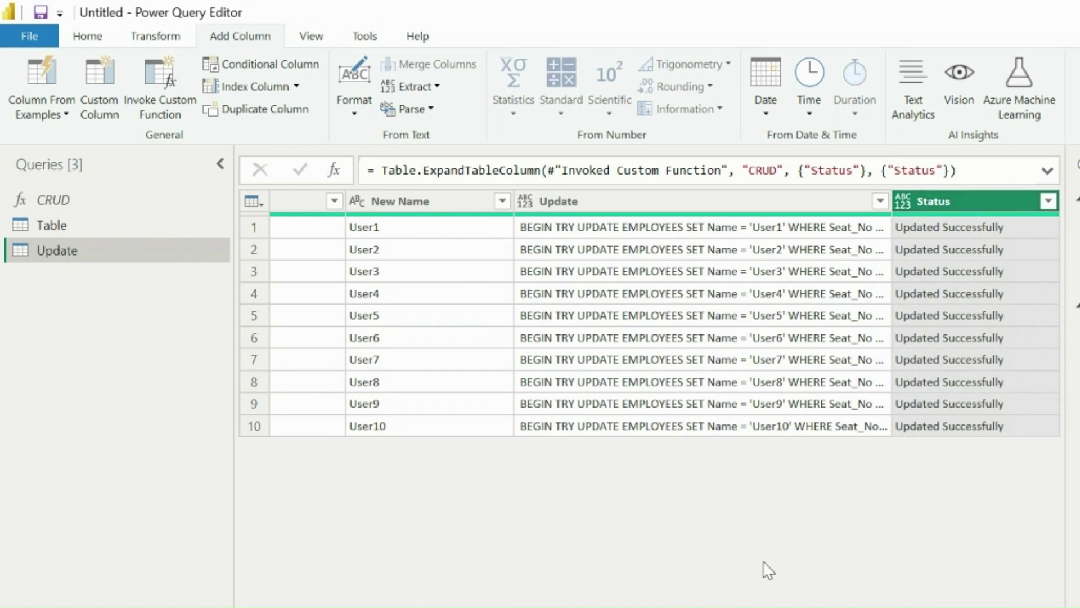
Duplicate the CRUD function into a new query, CRUD (2), and view its M code
right_click(56, 200)
left_click(120, 343)
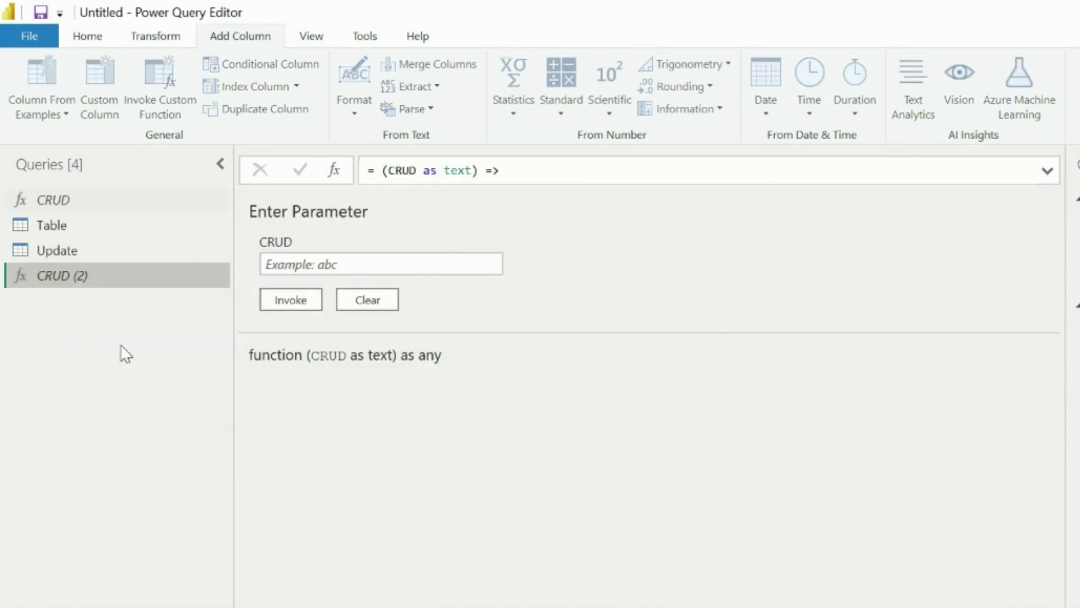
left_click(106, 37)
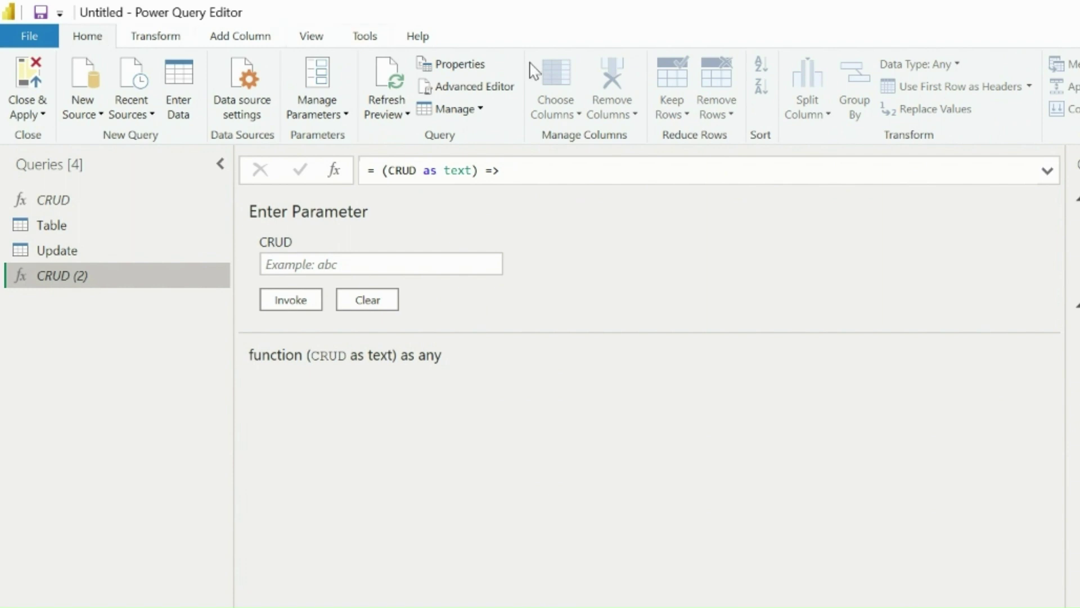
left_click(492, 91)
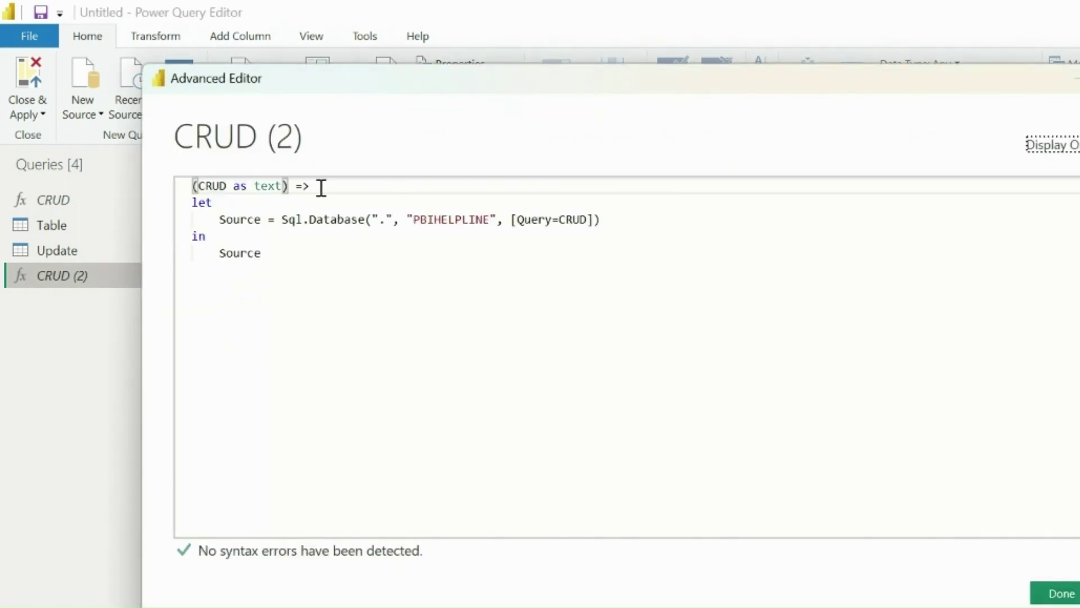
Remove the (CRUD as text) => line and replace Query=CRUD with the pasted CREATE TABLE SQL
left_click_drag(320, 186, 193, 186)
key("BackSpace")
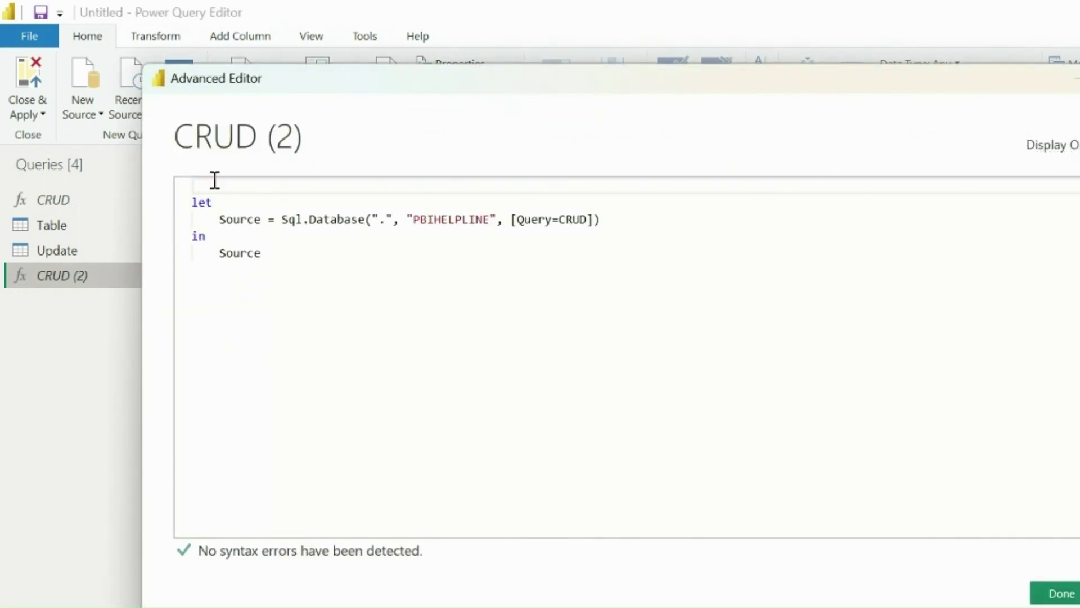
left_click_drag(559, 220, 590, 220)
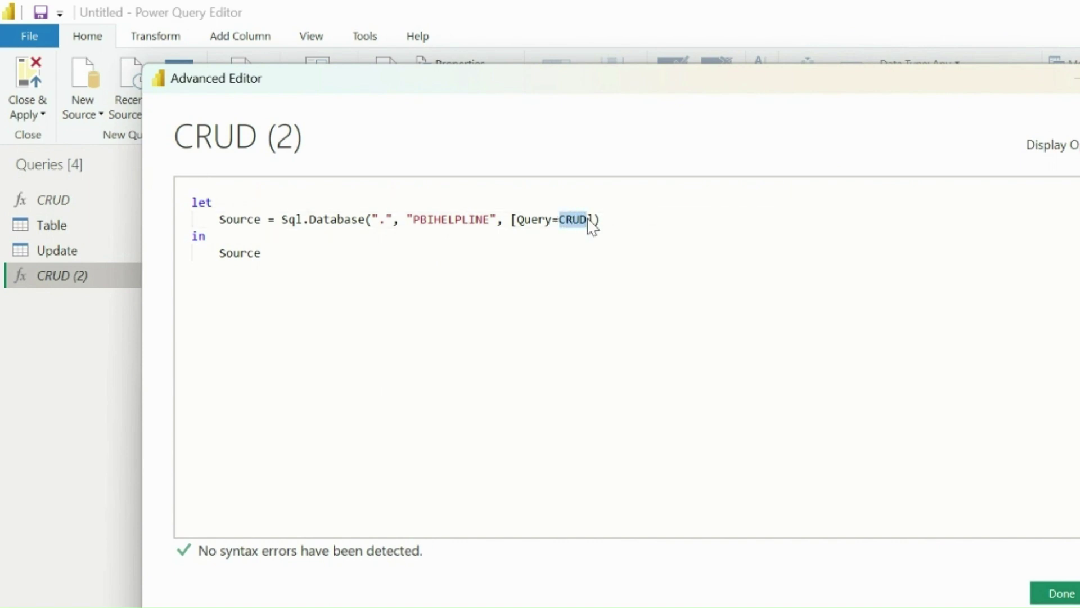
key("BackSpace")
key("Return")
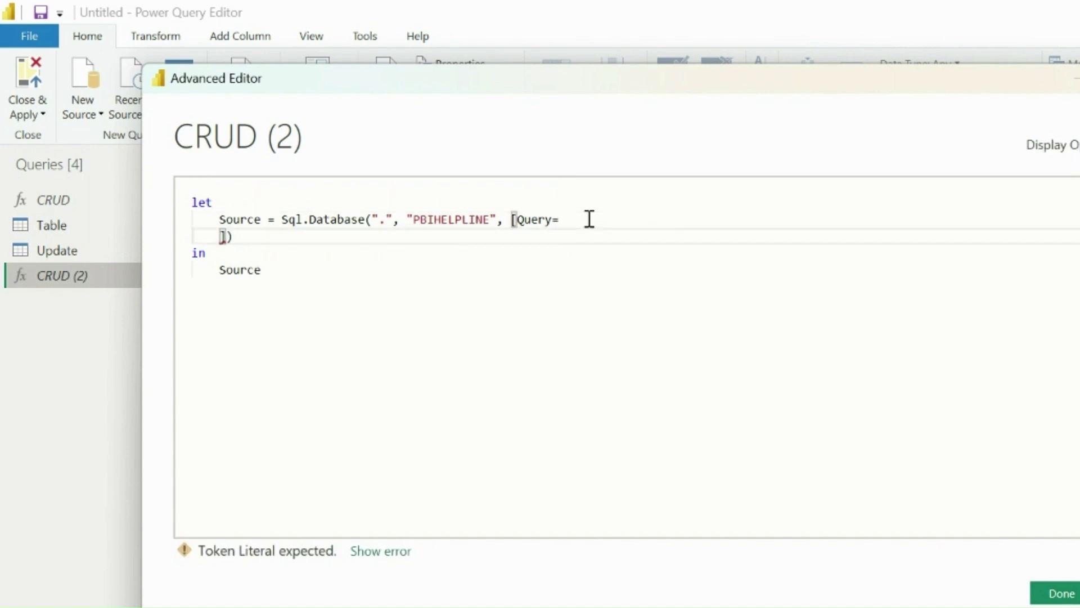
type("\"BEGIN TRY  DROP TABLE IF EXISTS Employees1; CREATE TABLE Employees1 ( Seat_No int NOT NULL,   Name varchar(50) NULL) End TRY BEGIN CATCH END CATCH; SELECT 'Table Created Successfully' As Status;\"")
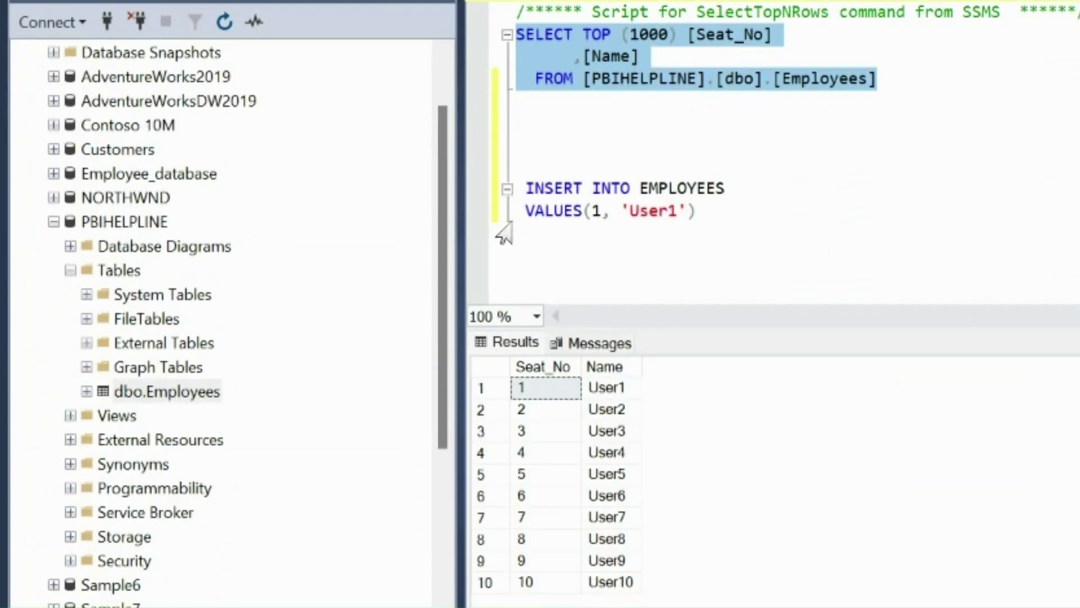
Refresh all queries to run the CREATE TABLE SQL, then refresh PBIHELPLINE Tables to reveal dbo.Employees1
right_click(124, 267)
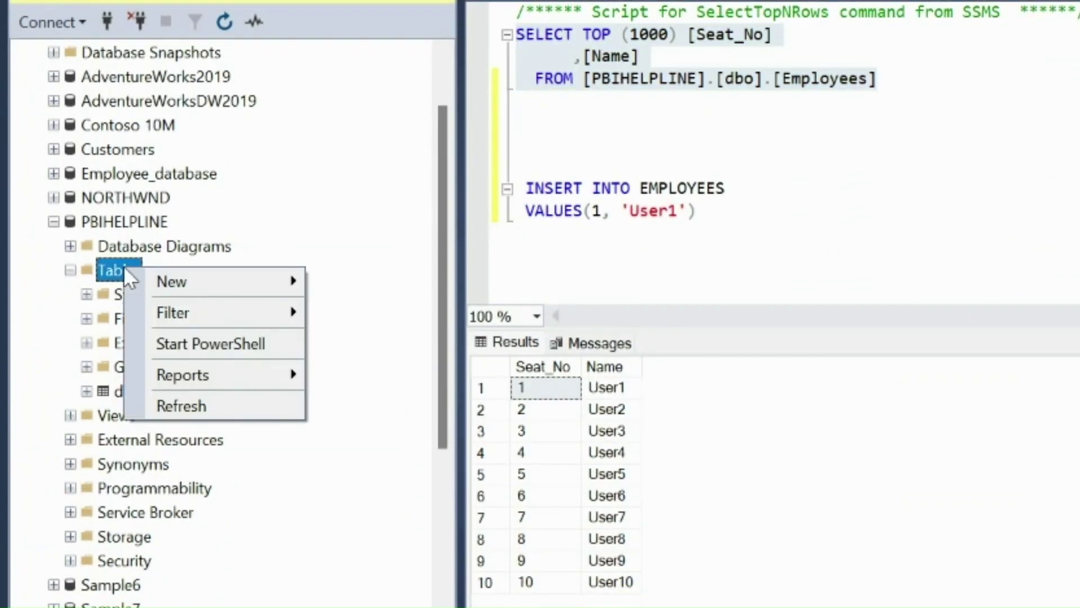
left_click(176, 403)
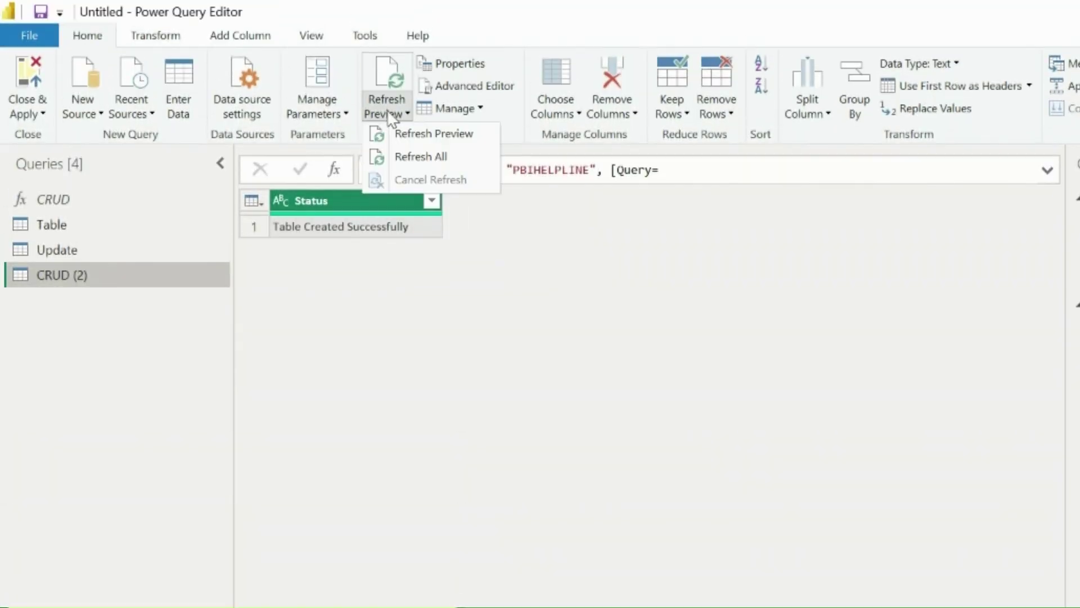
left_click(416, 157)
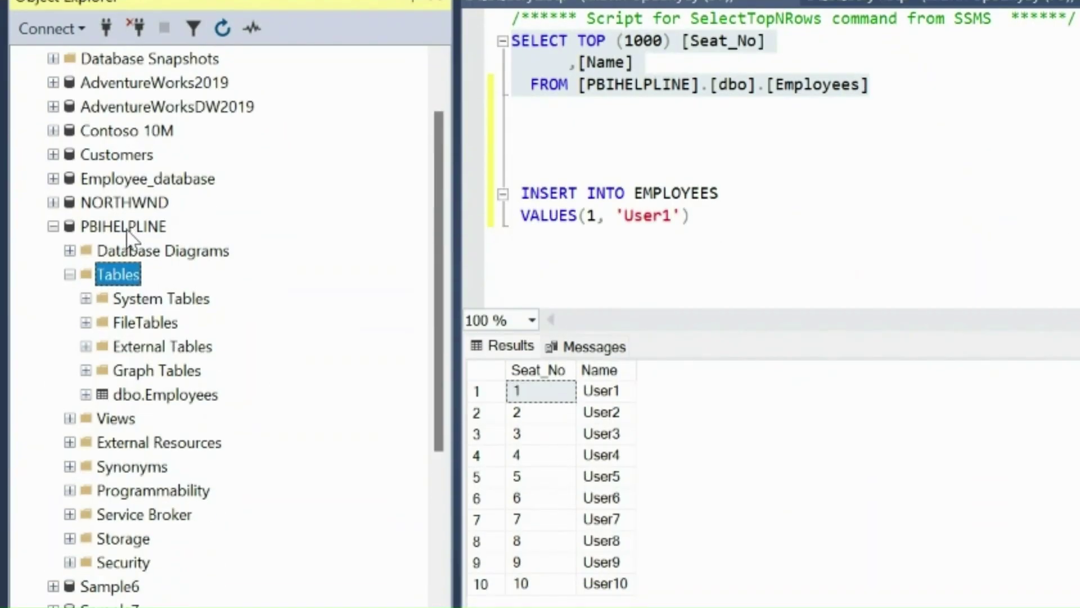
right_click(125, 275)
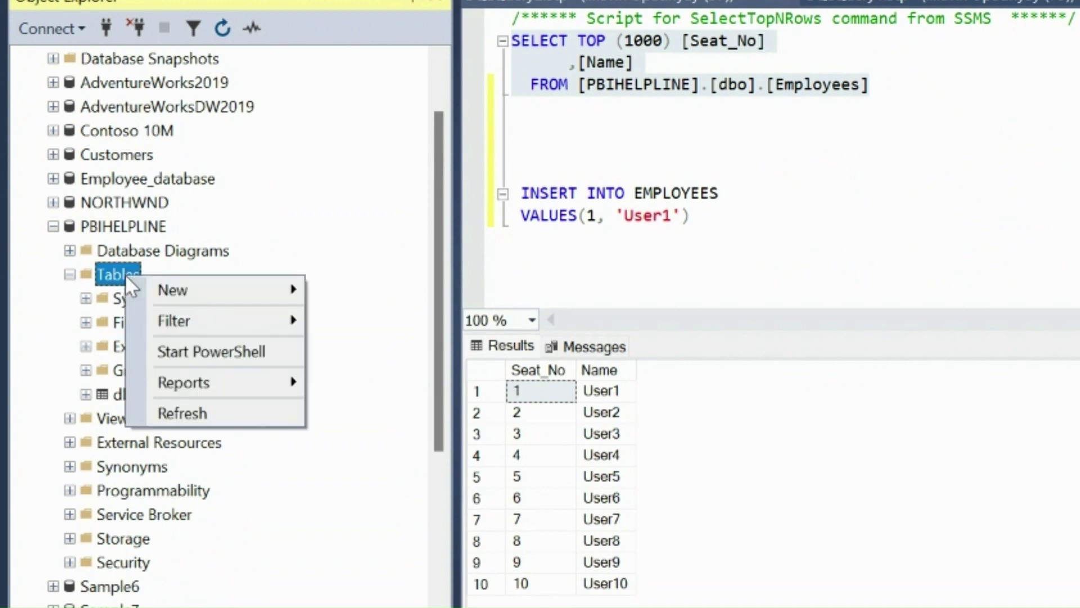
left_click(189, 412)
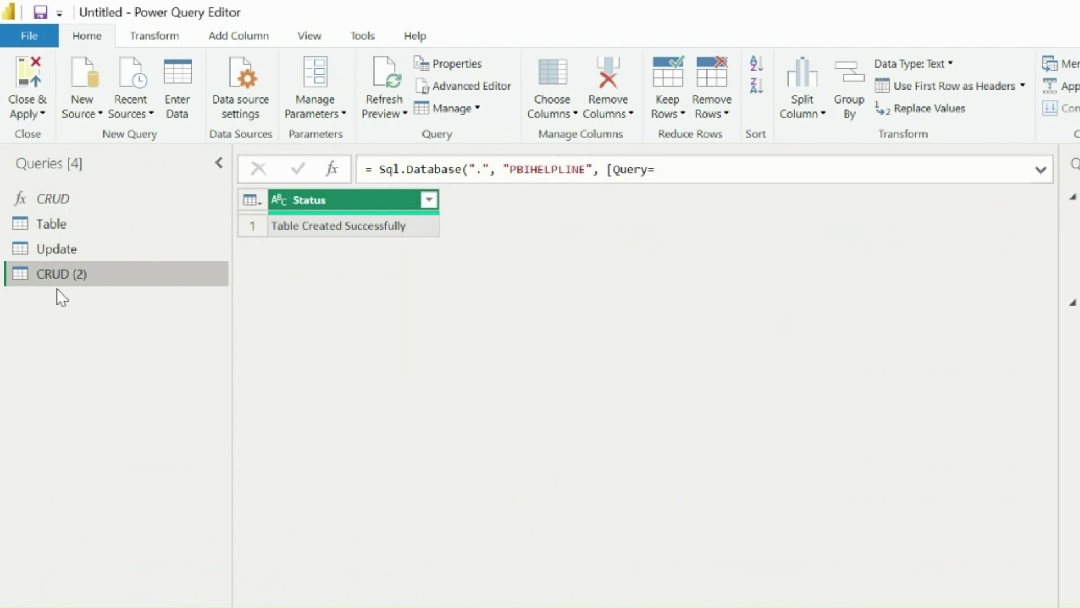
Replace the DROP/CREATE TABLE SQL with DELETE FROM EMPLOYEES WHERE Seat_No = 1 and status 'Done'
left_click(472, 86)
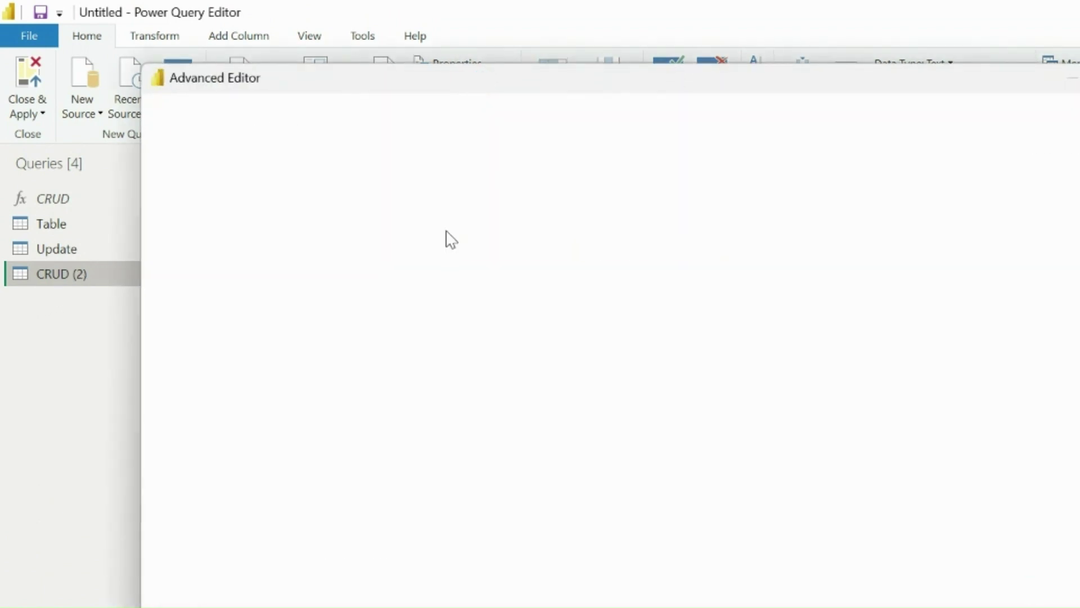
left_click_drag(357, 252, 304, 223)
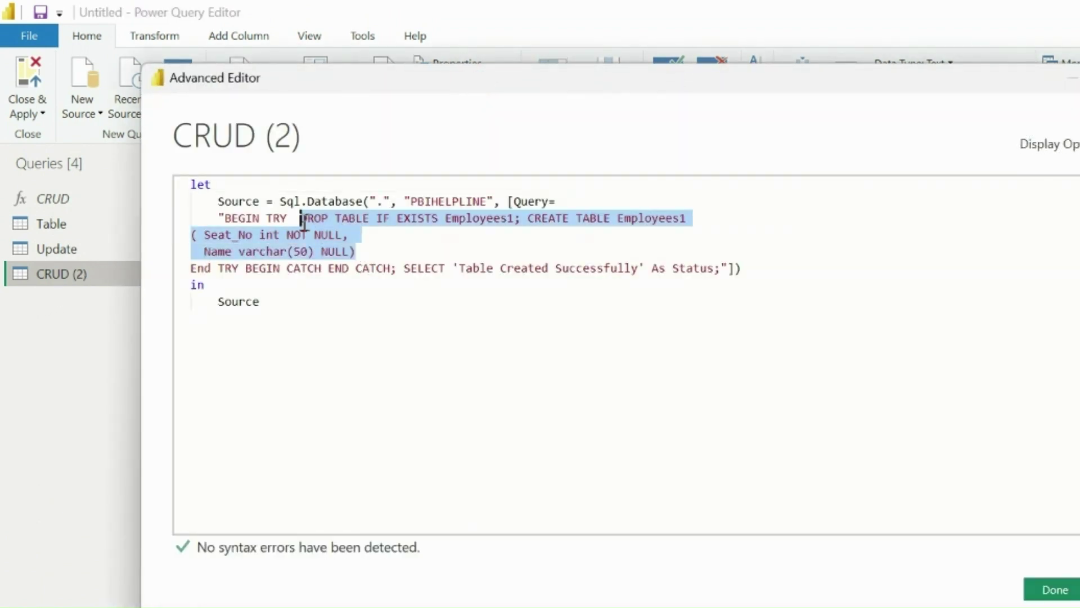
type("DELETE")
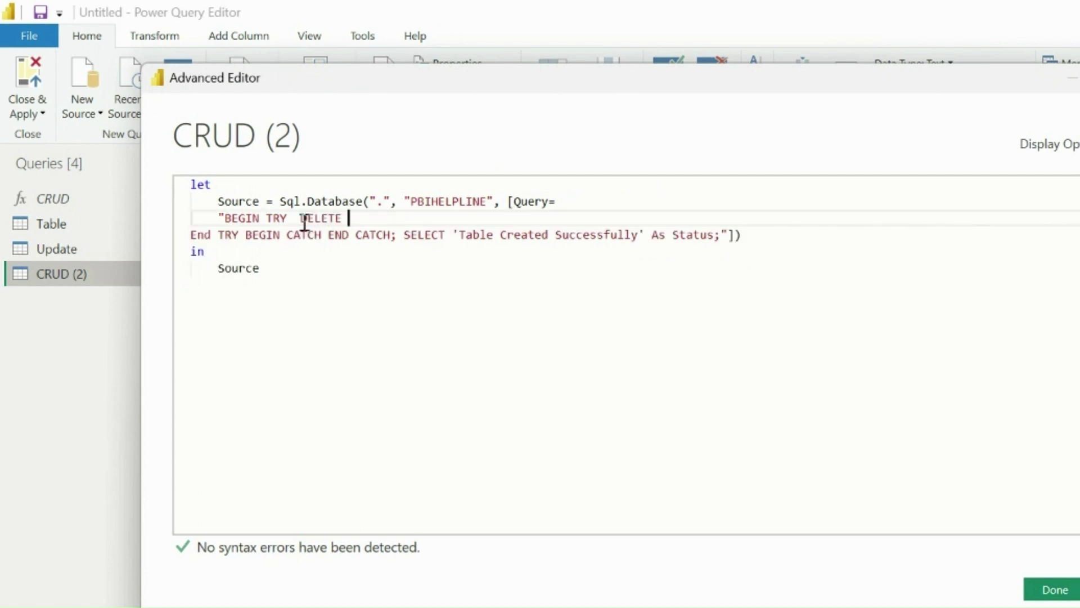
type(" FROM EMPLOYEES WHERE")
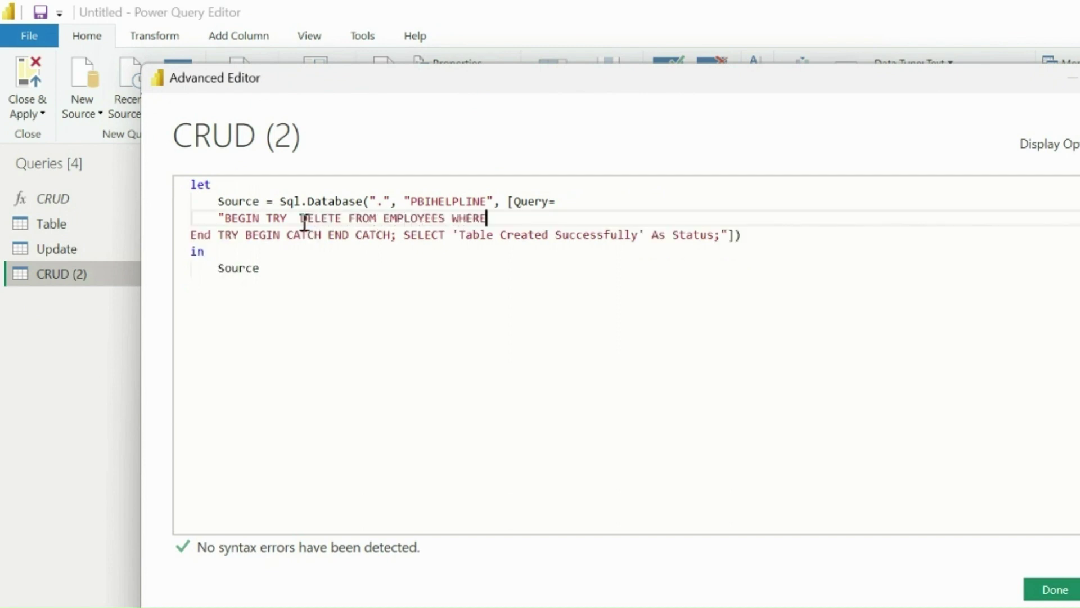
type(" Seat_No = 1")
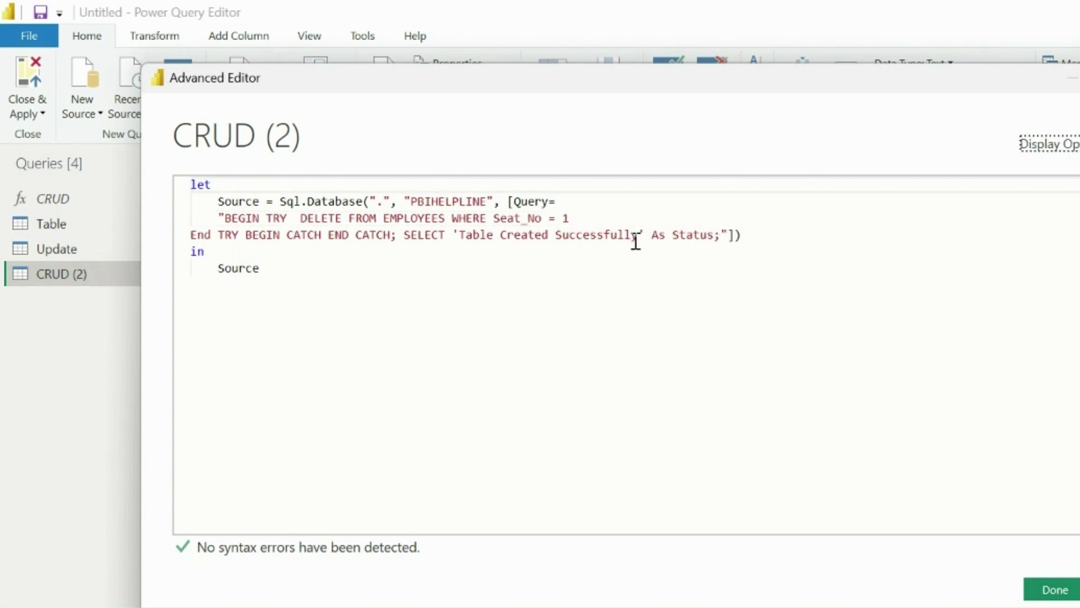
left_click_drag(639, 234, 459, 234)
key("BackSpace")
type("Done")
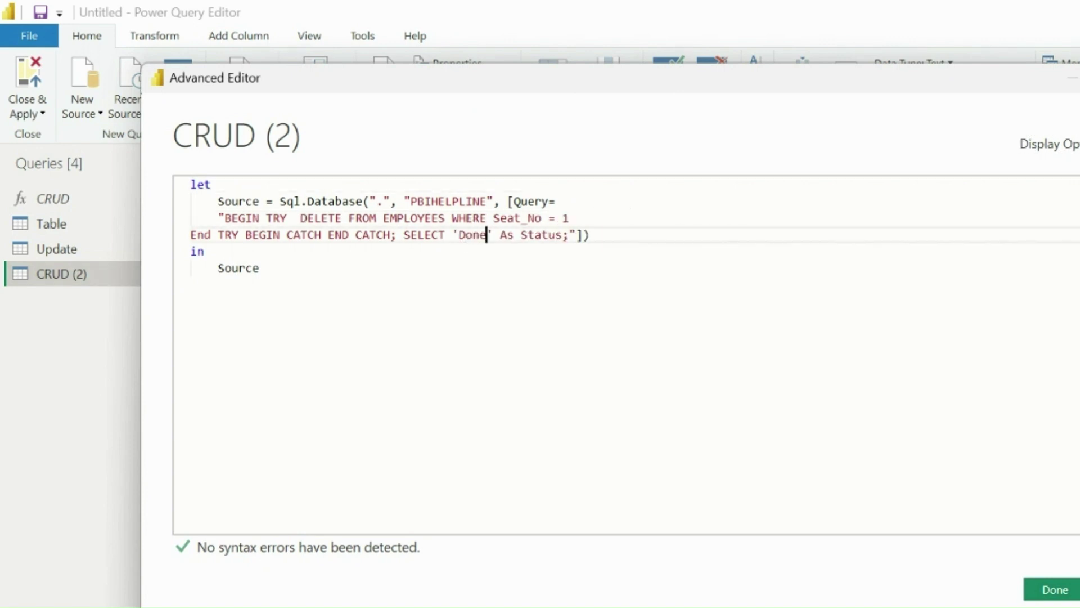
left_click(1055, 590)
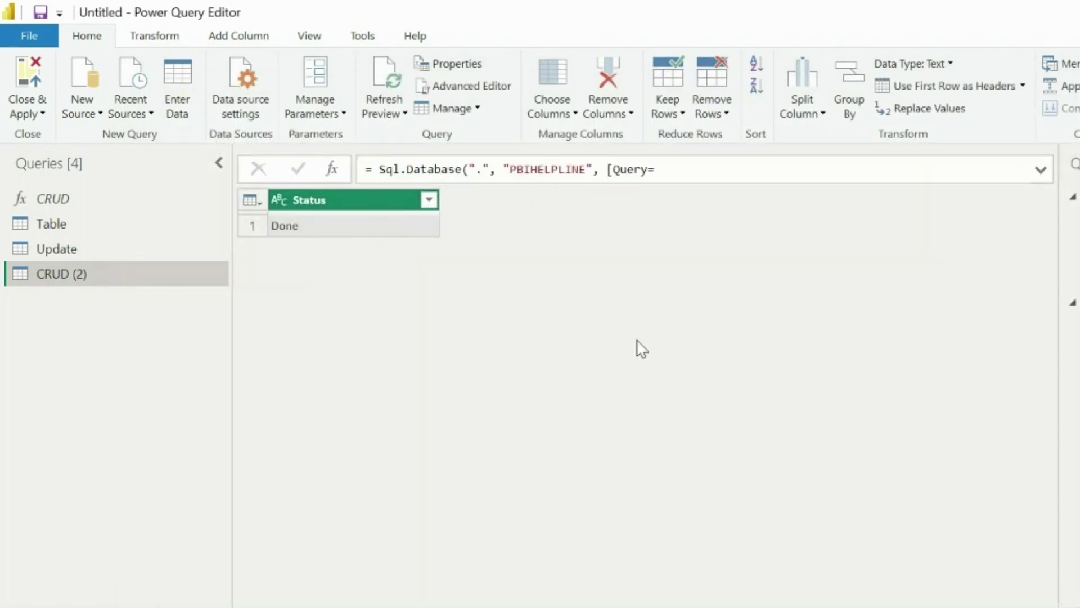
Refresh all queries to execute the delete, then select the top 1000 rows of dbo.Employees
left_click(385, 113)
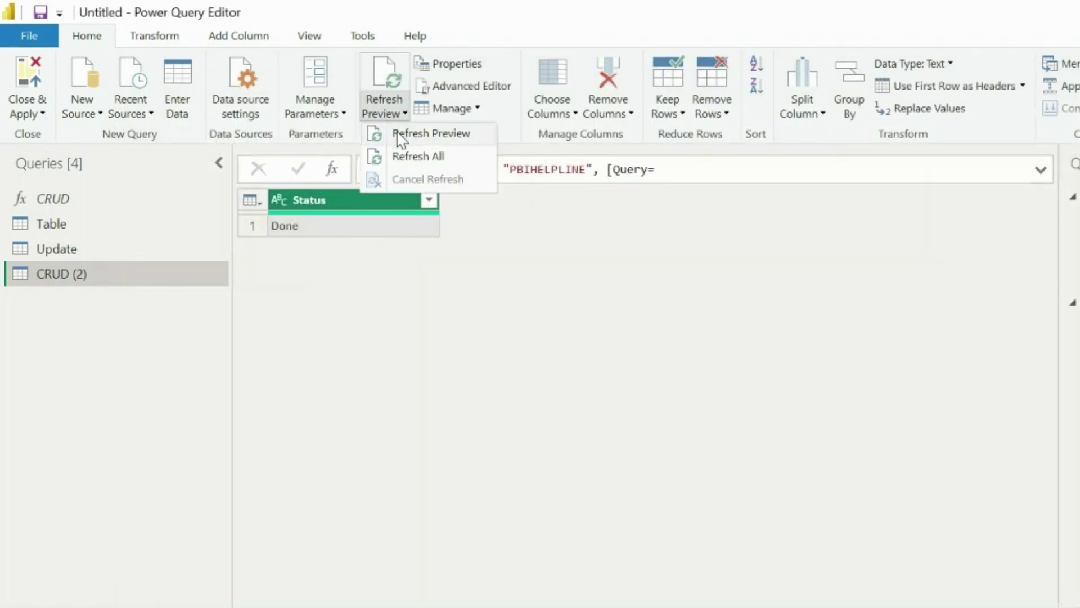
left_click(411, 158)
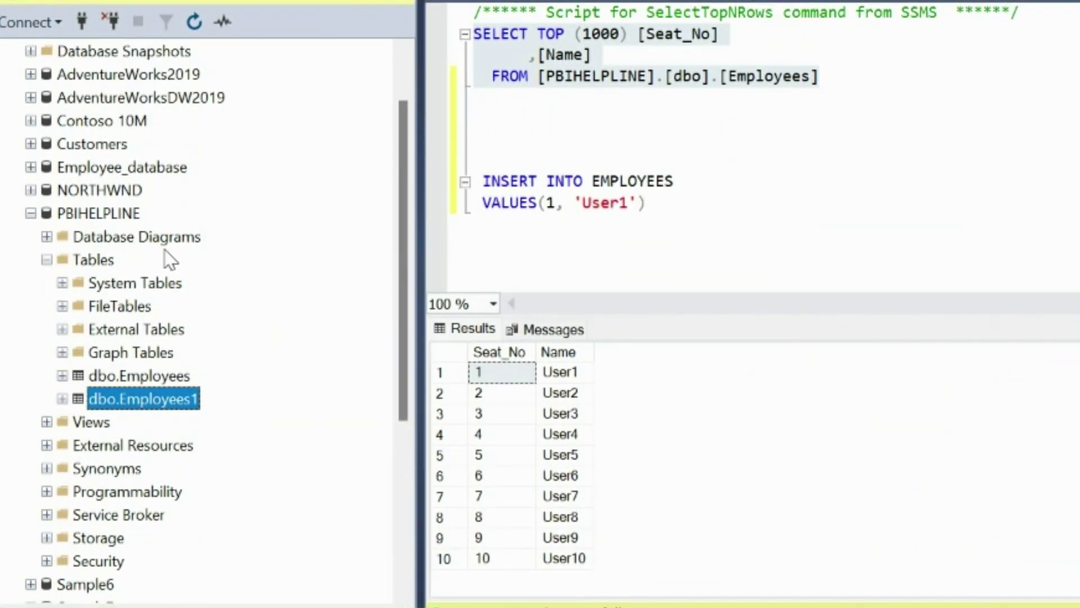
left_click(155, 381)
right_click(156, 388)
left_click(264, 210)
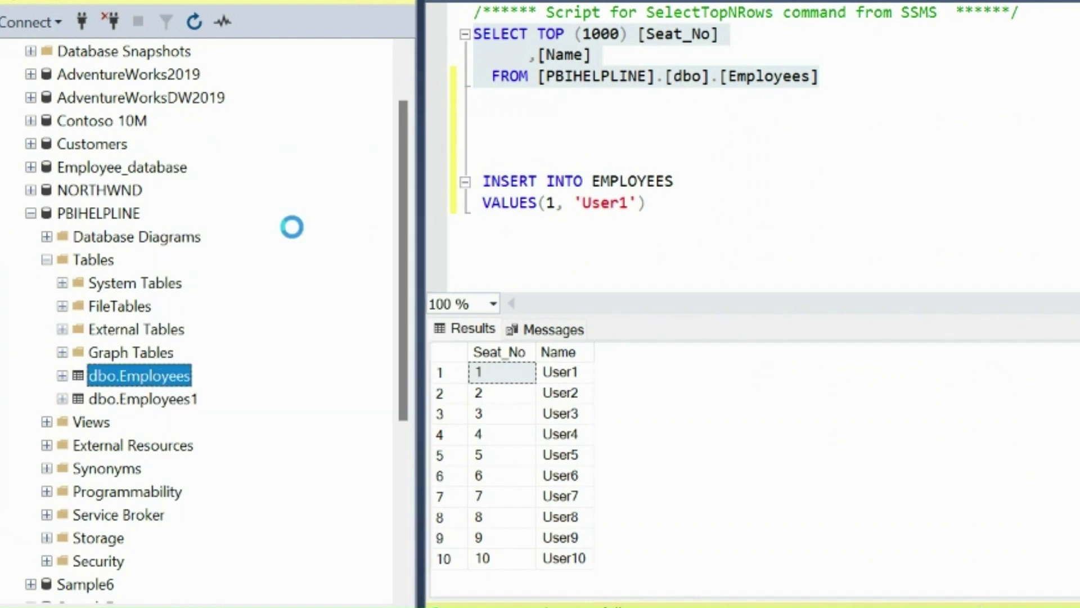